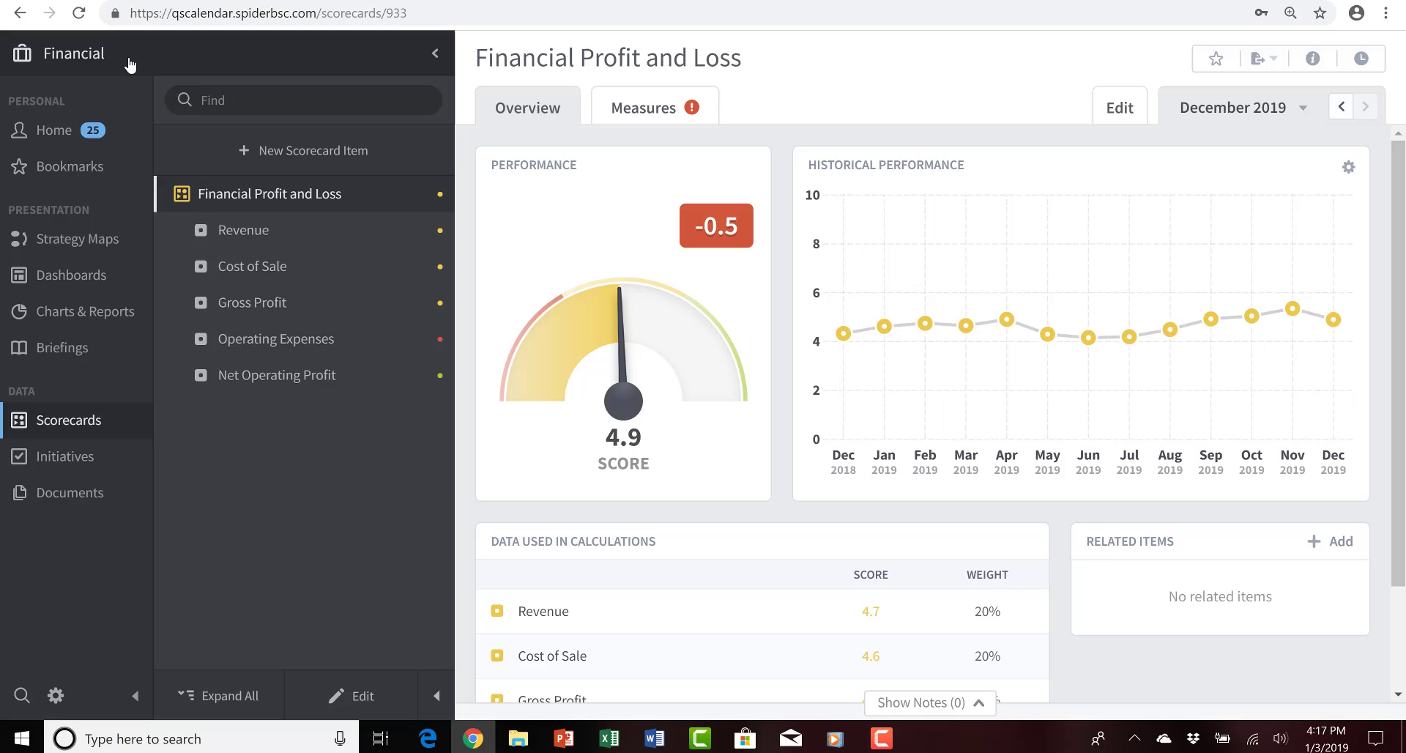
- Open the Training Revenue measure under Revenue in the Financial Profit and Loss scorecard
{"action": "left_click", "coordinate": [131, 63]}
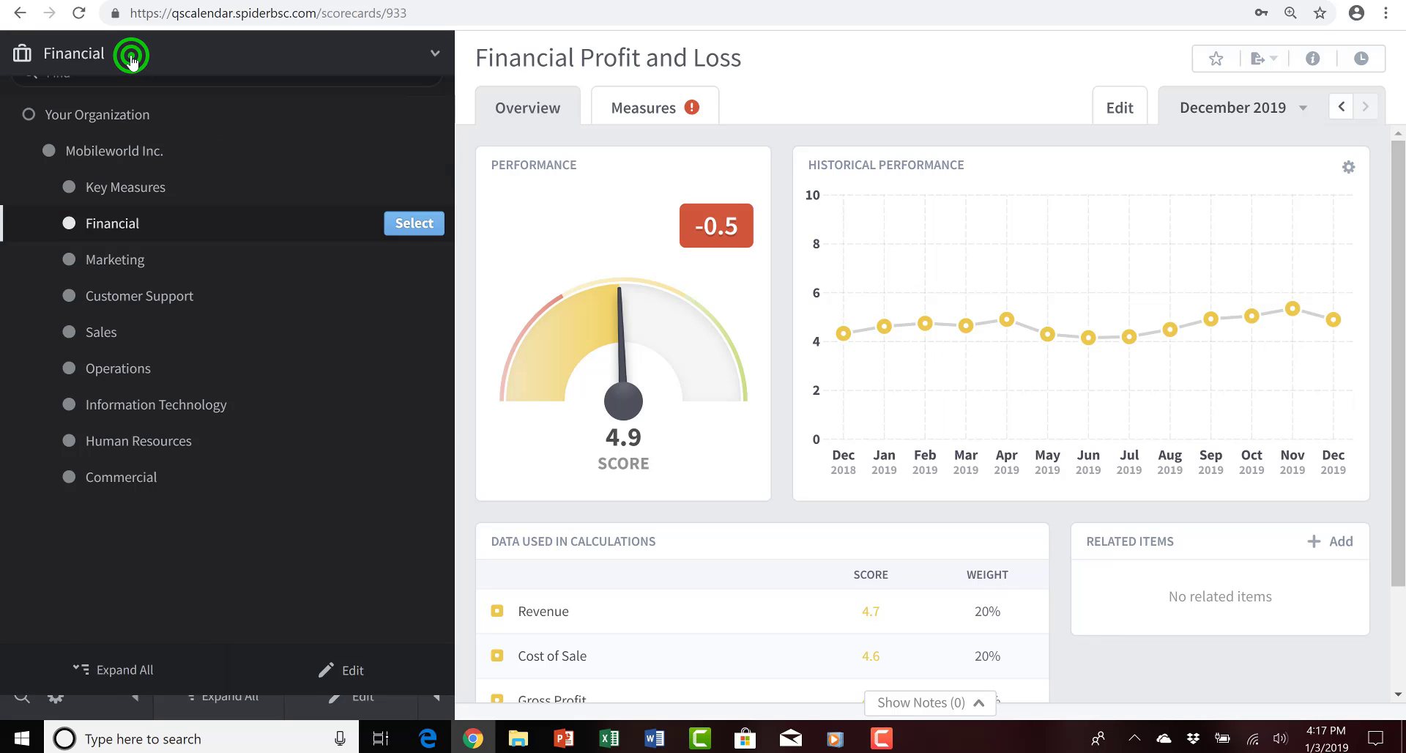
{"action": "left_click", "coordinate": [132, 63]}
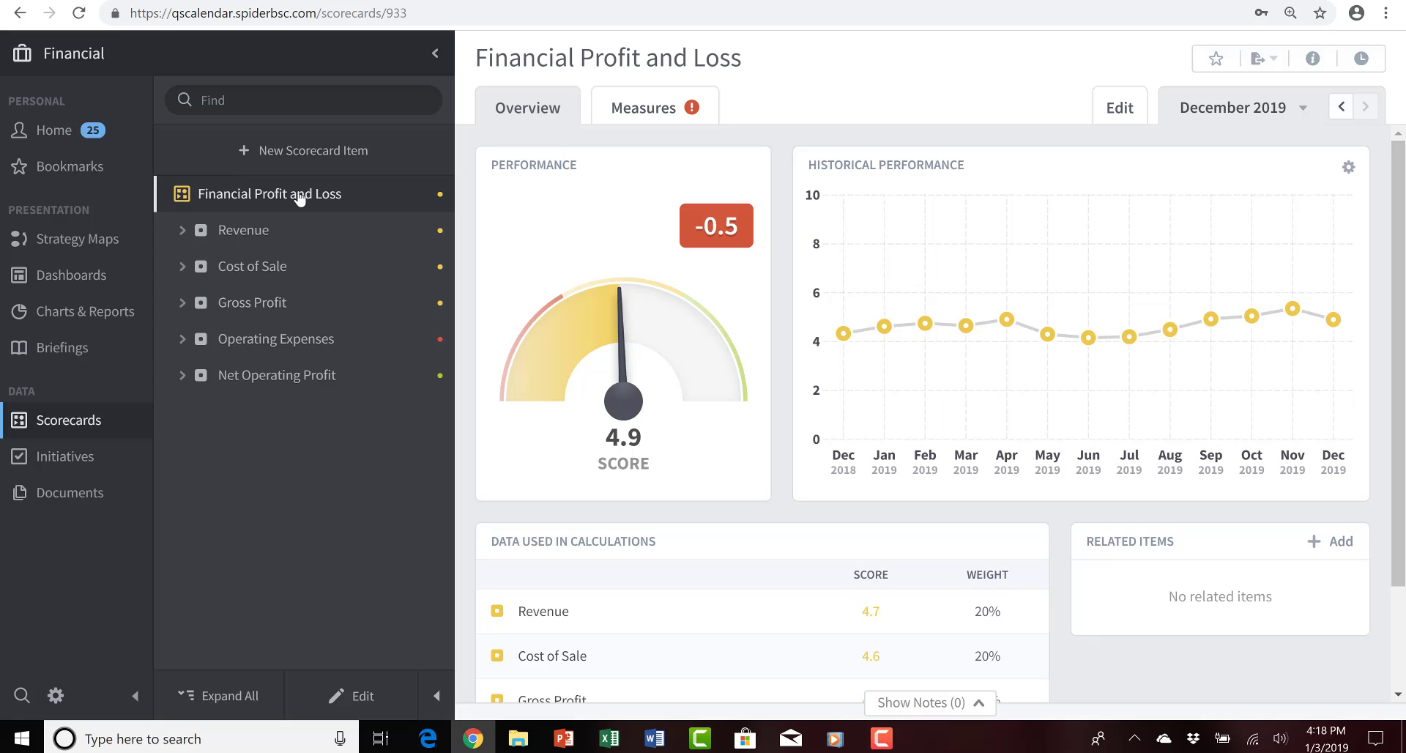
{"action": "left_click", "coordinate": [184, 231]}
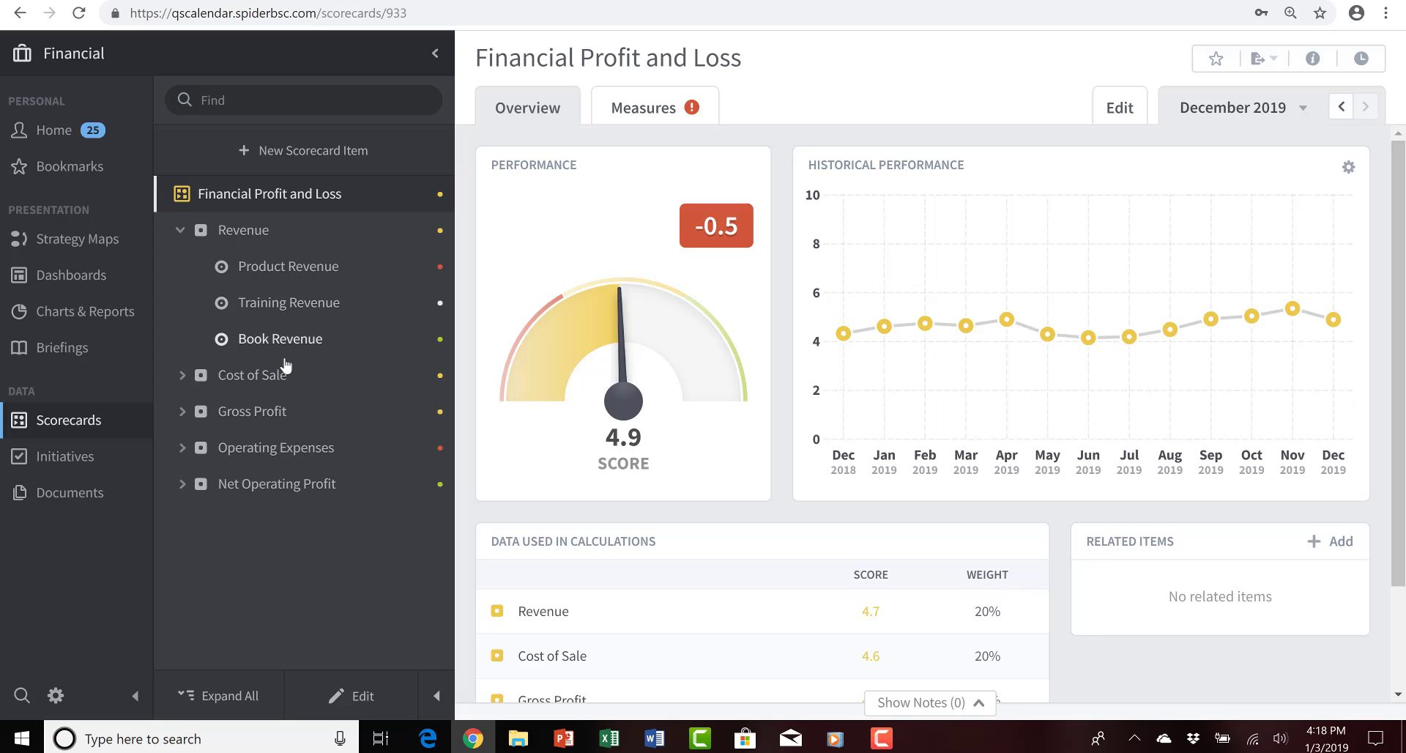
{"action": "left_click", "coordinate": [295, 307]}
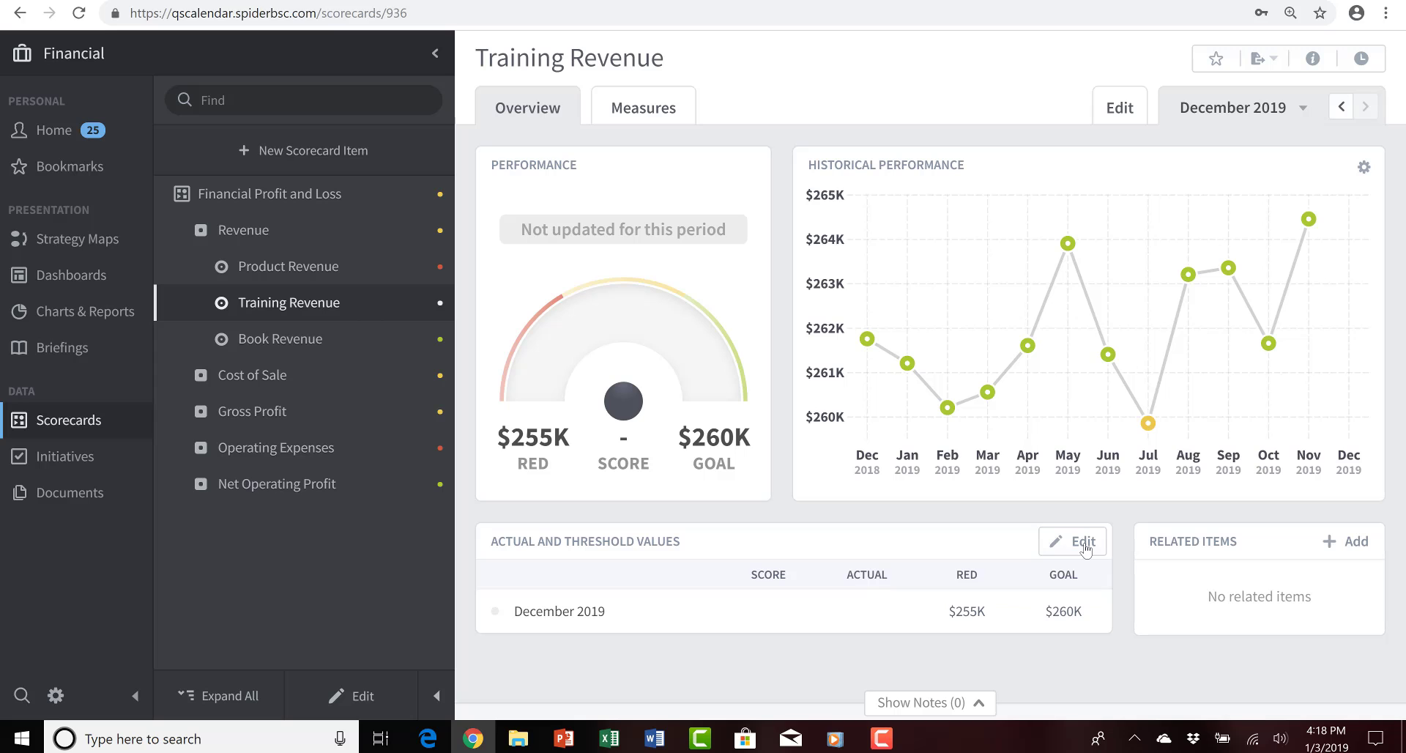
- Set Training Revenue's December 2019 actual value to 255000 and save it
{"action": "left_click", "coordinate": [1085, 545]}
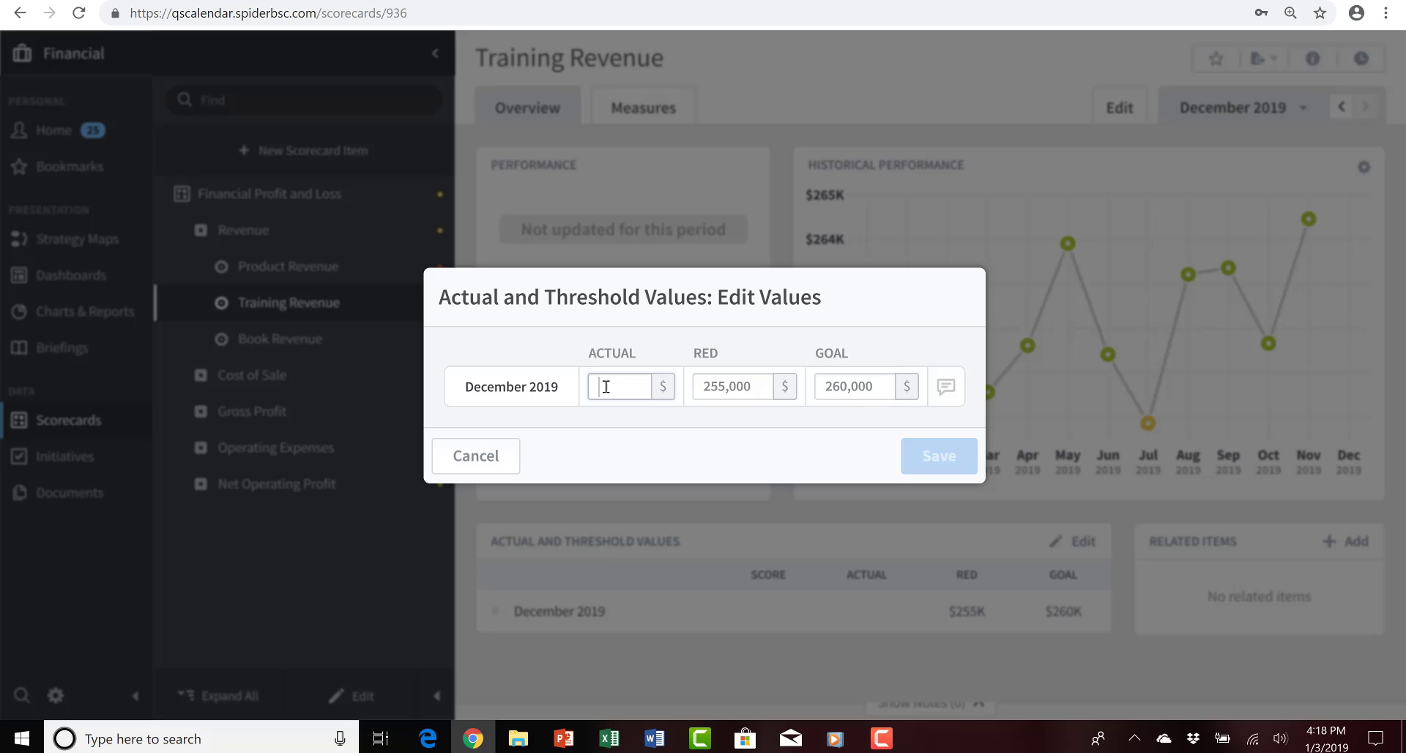
{"action": "type", "text": "255"}
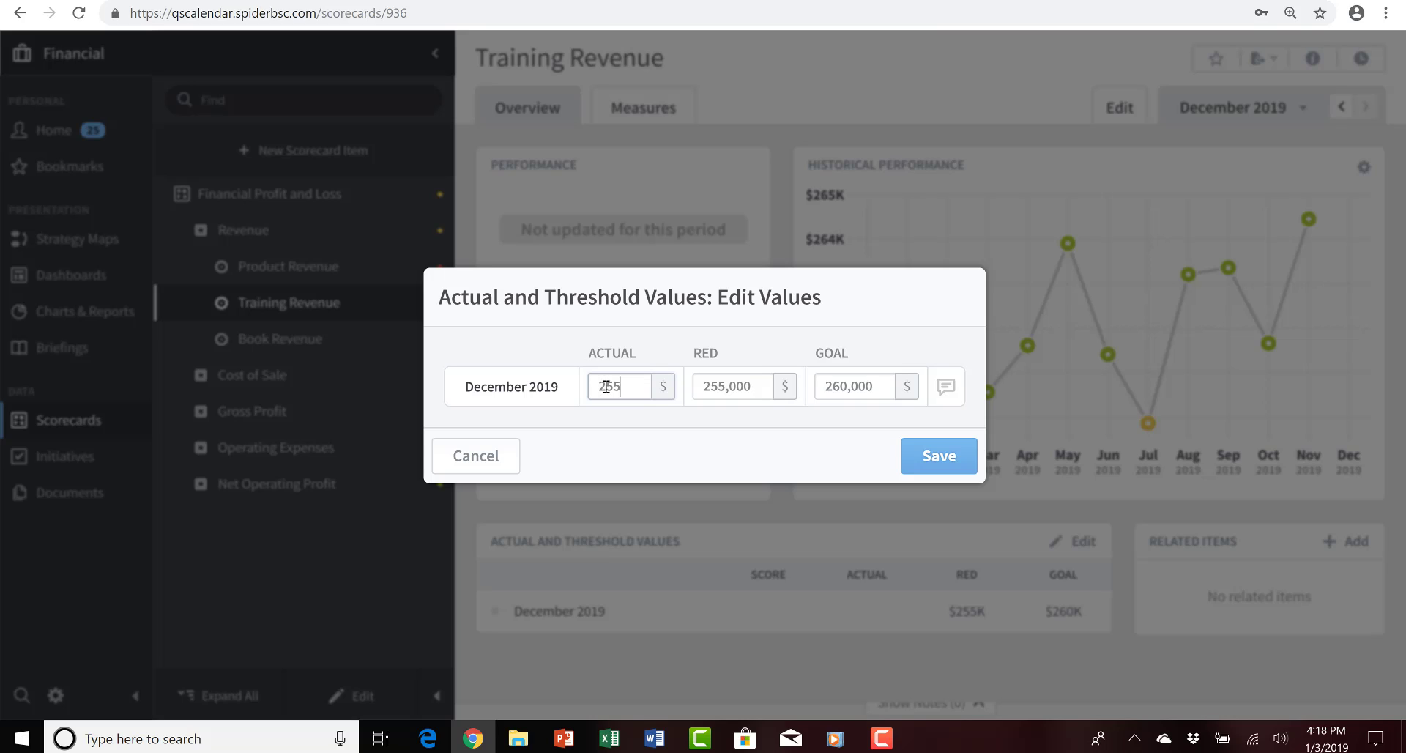
{"action": "type", "text": "000"}
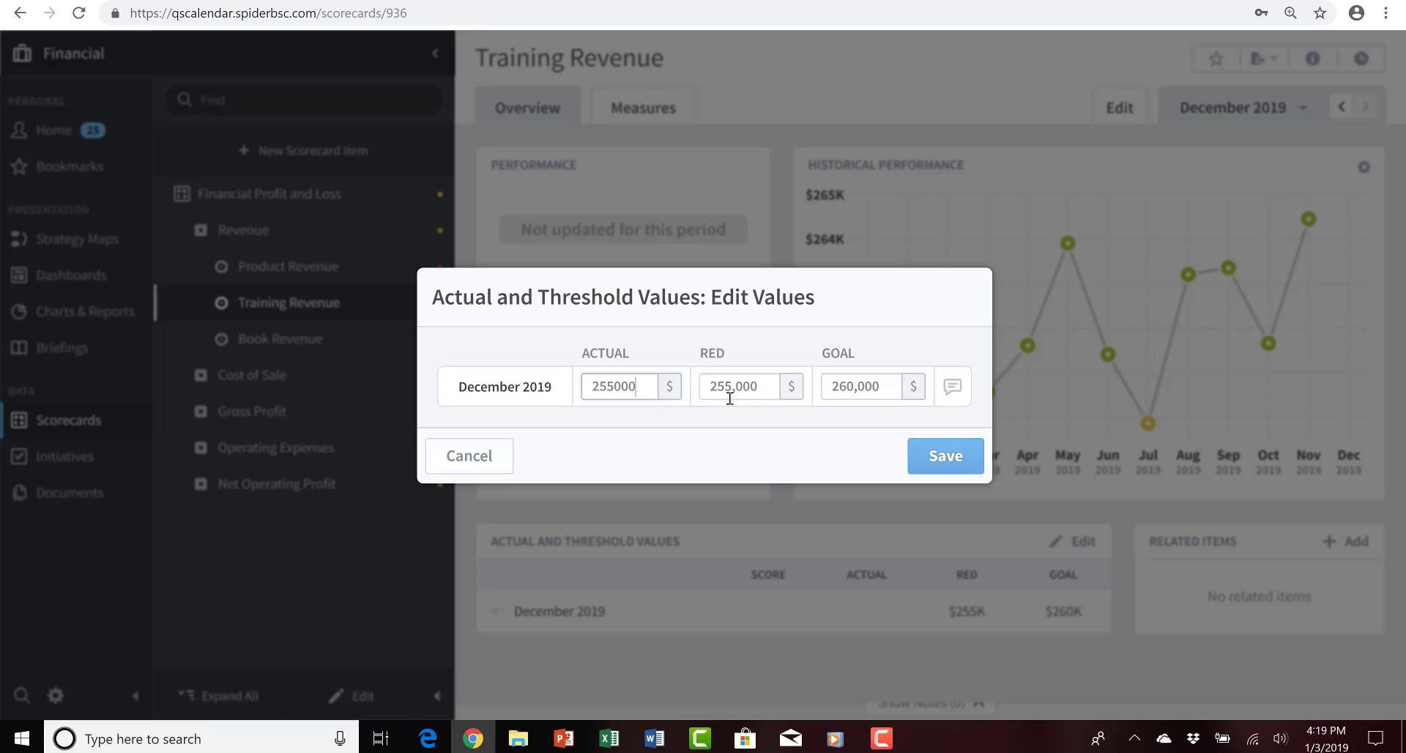
{"action": "left_click", "coordinate": [949, 457]}
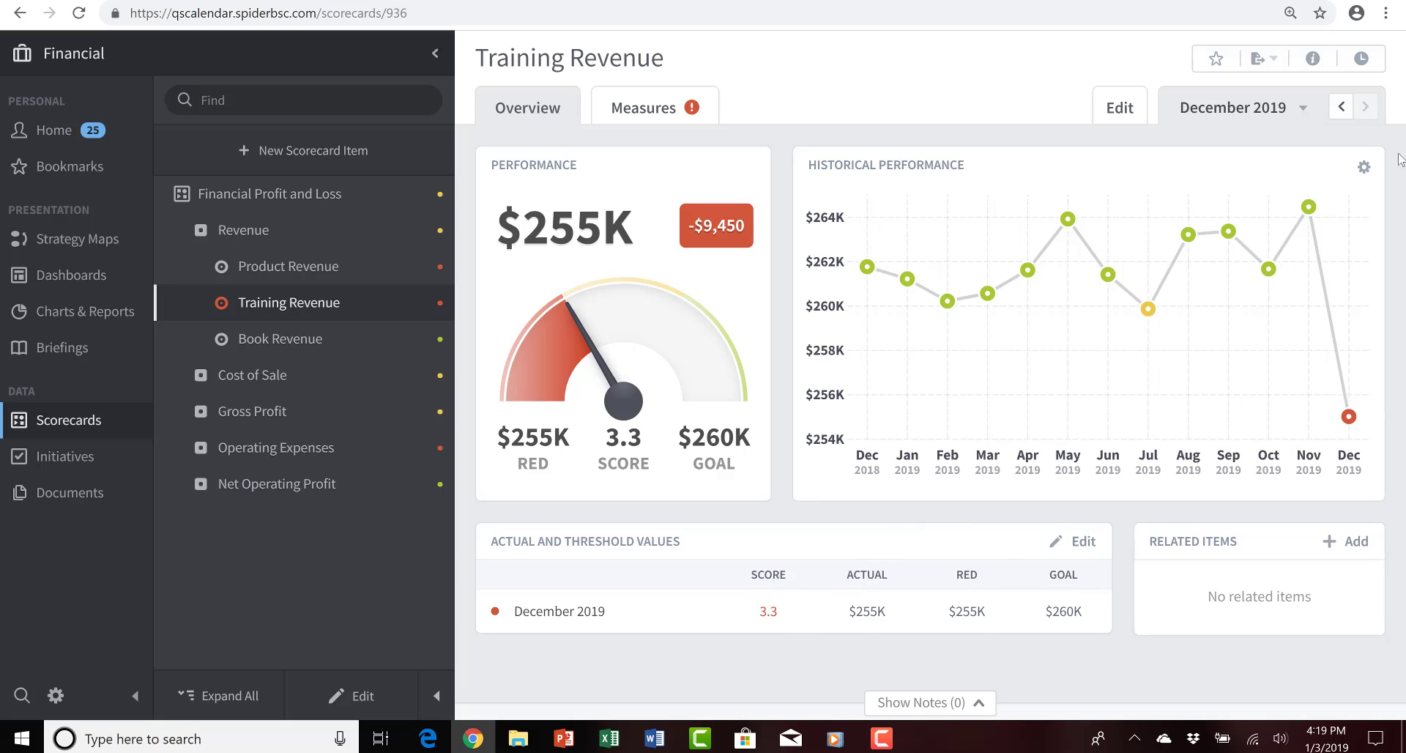
- Examine the last points of the historical performance chart and the years offered for the Quarterly and Yearly reporting periods
{"action": "mouse_move", "coordinate": [1317, 284]}
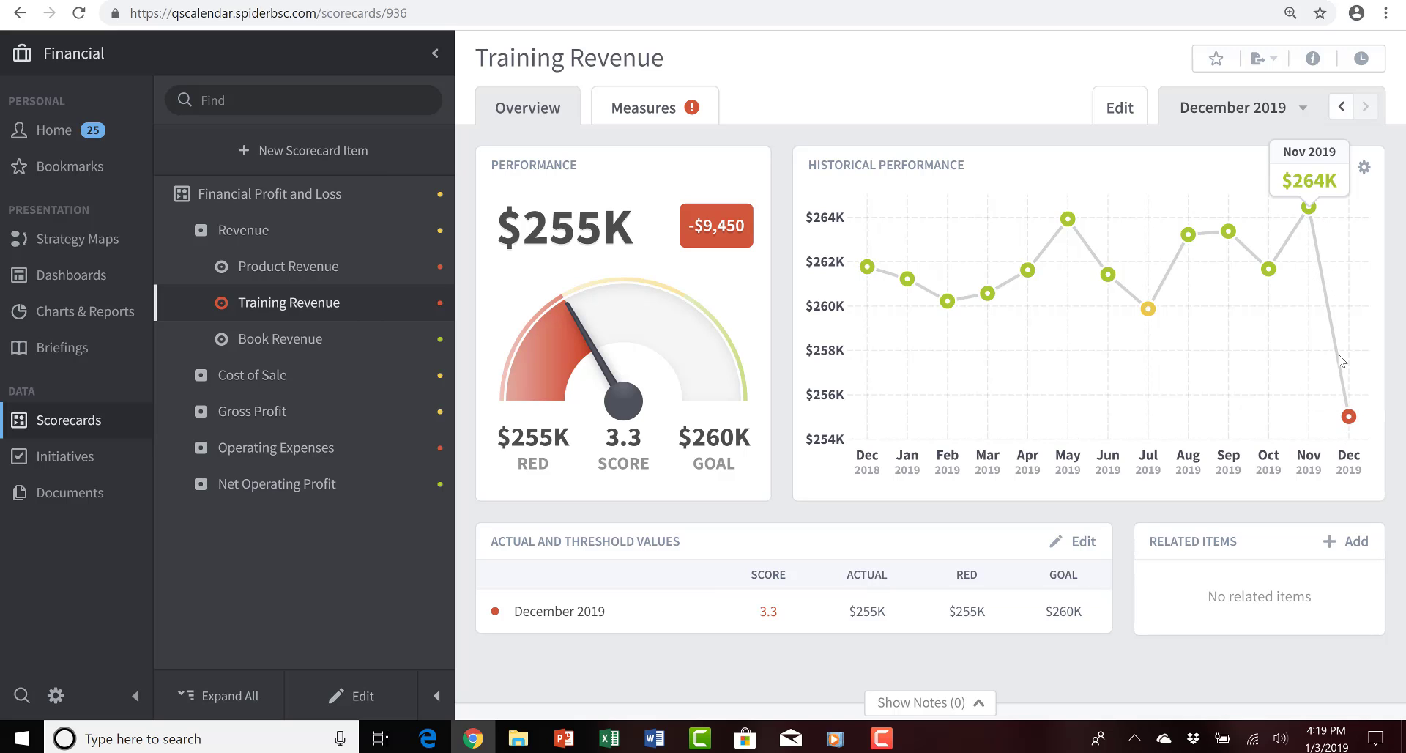
{"action": "mouse_move", "coordinate": [1350, 420]}
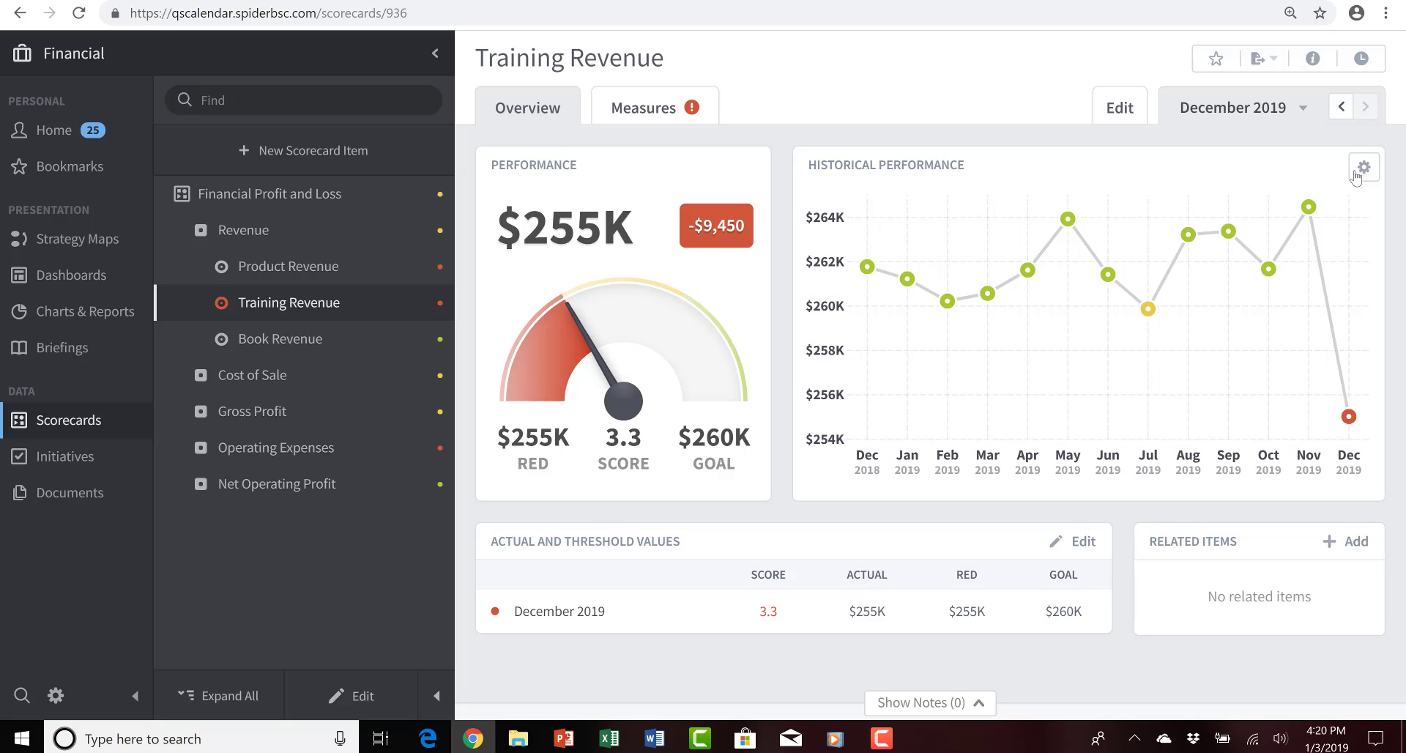
{"action": "left_click", "coordinate": [1302, 110]}
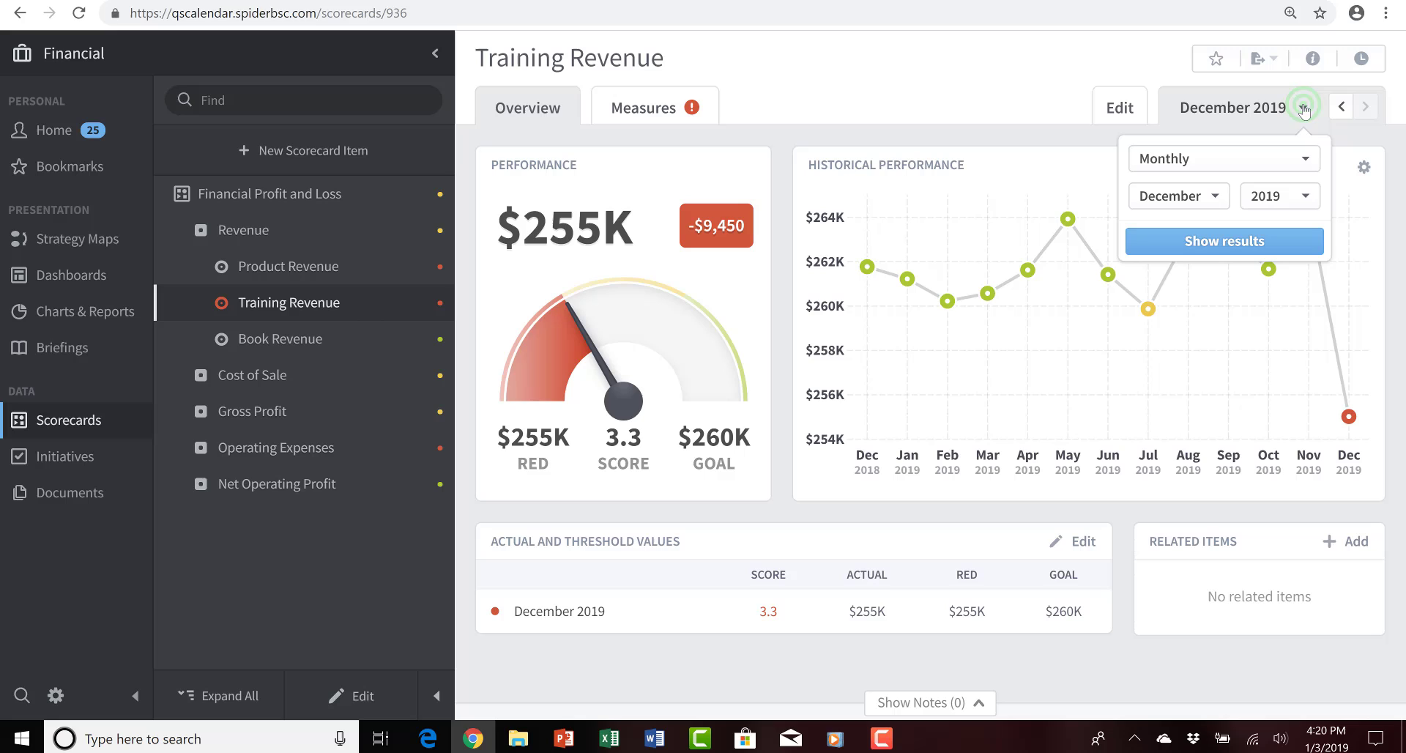
{"action": "left_click", "coordinate": [1255, 156]}
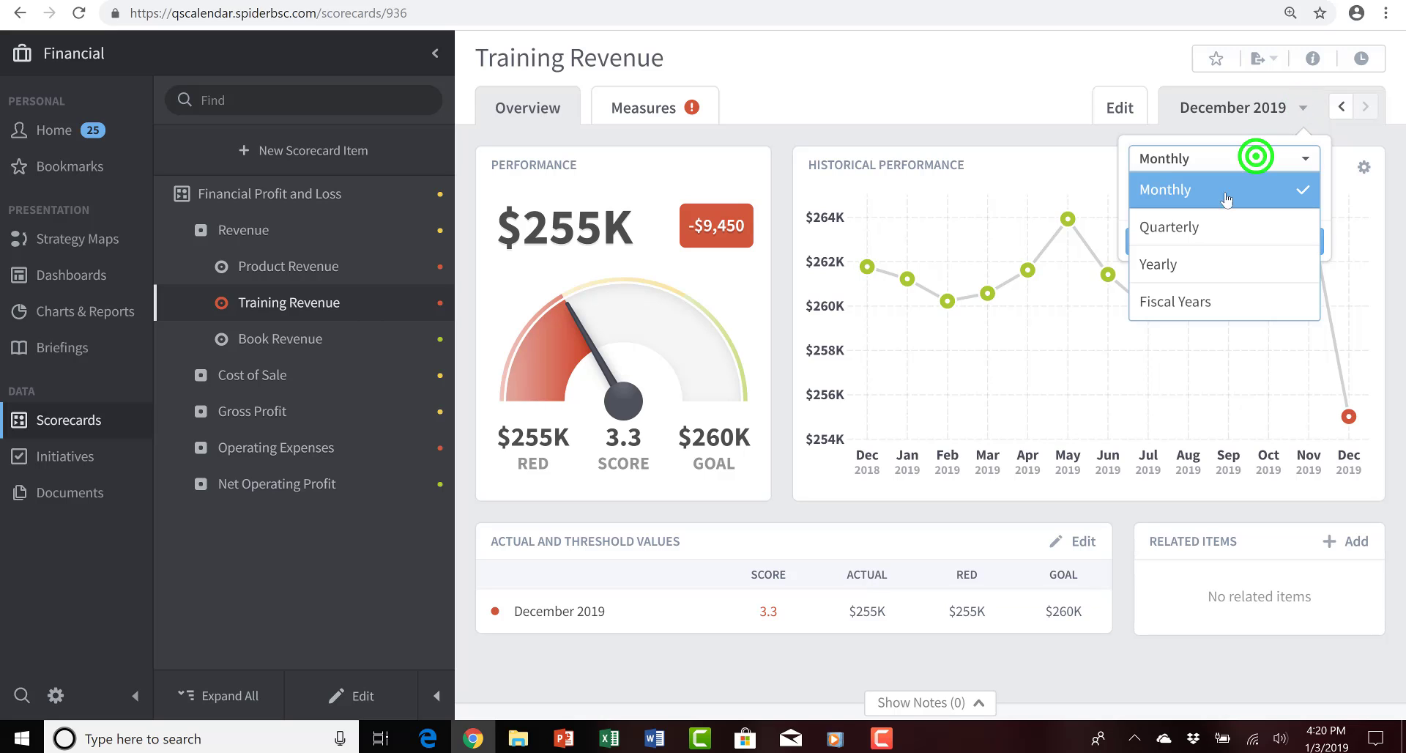
{"action": "left_click", "coordinate": [1203, 228]}
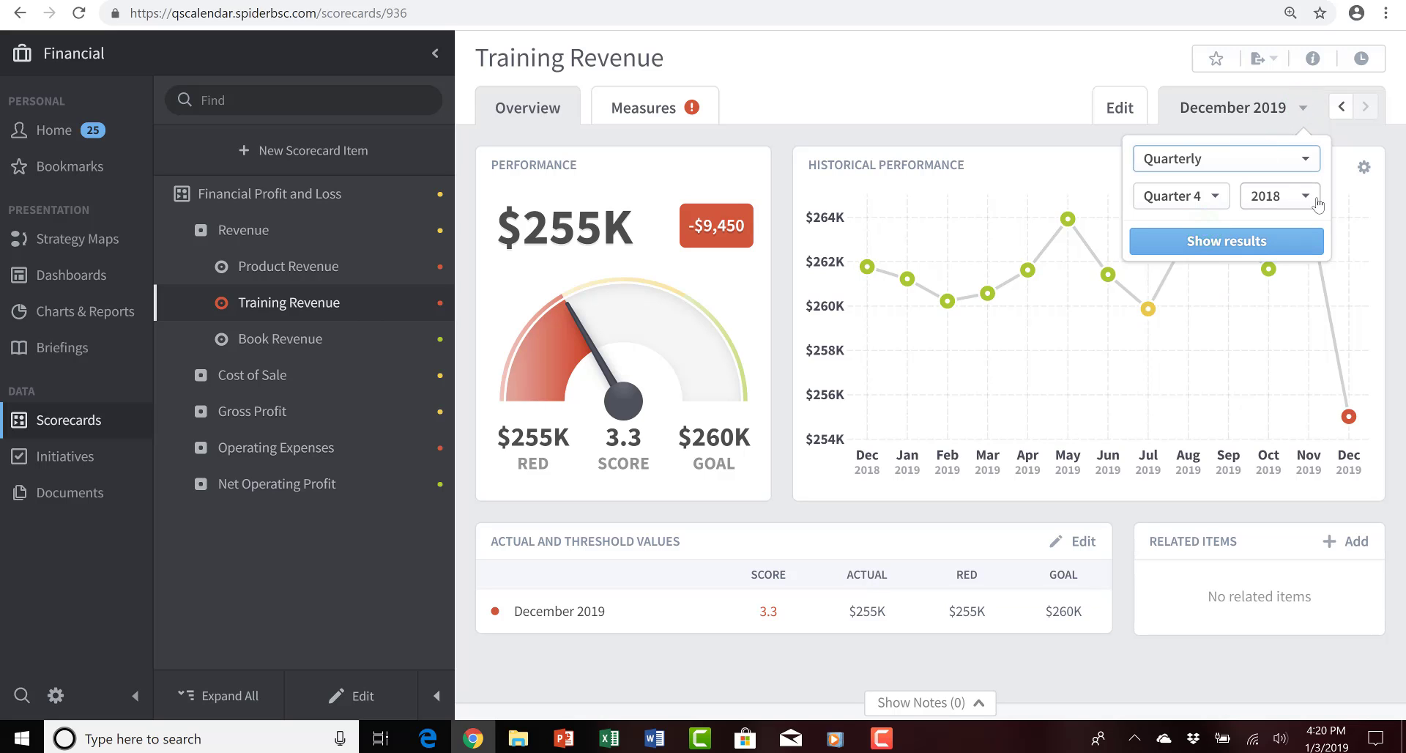
{"action": "left_click", "coordinate": [1316, 202]}
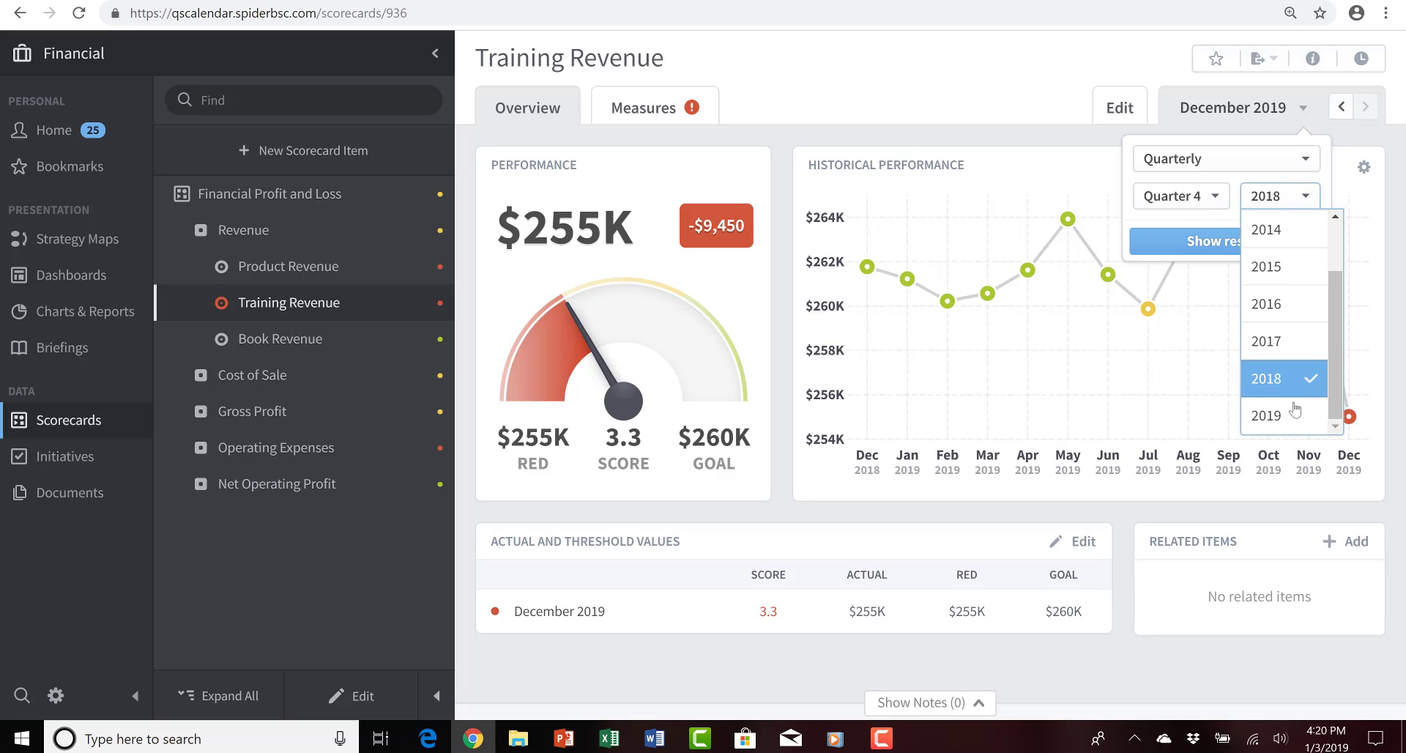
{"action": "left_click", "coordinate": [1261, 159]}
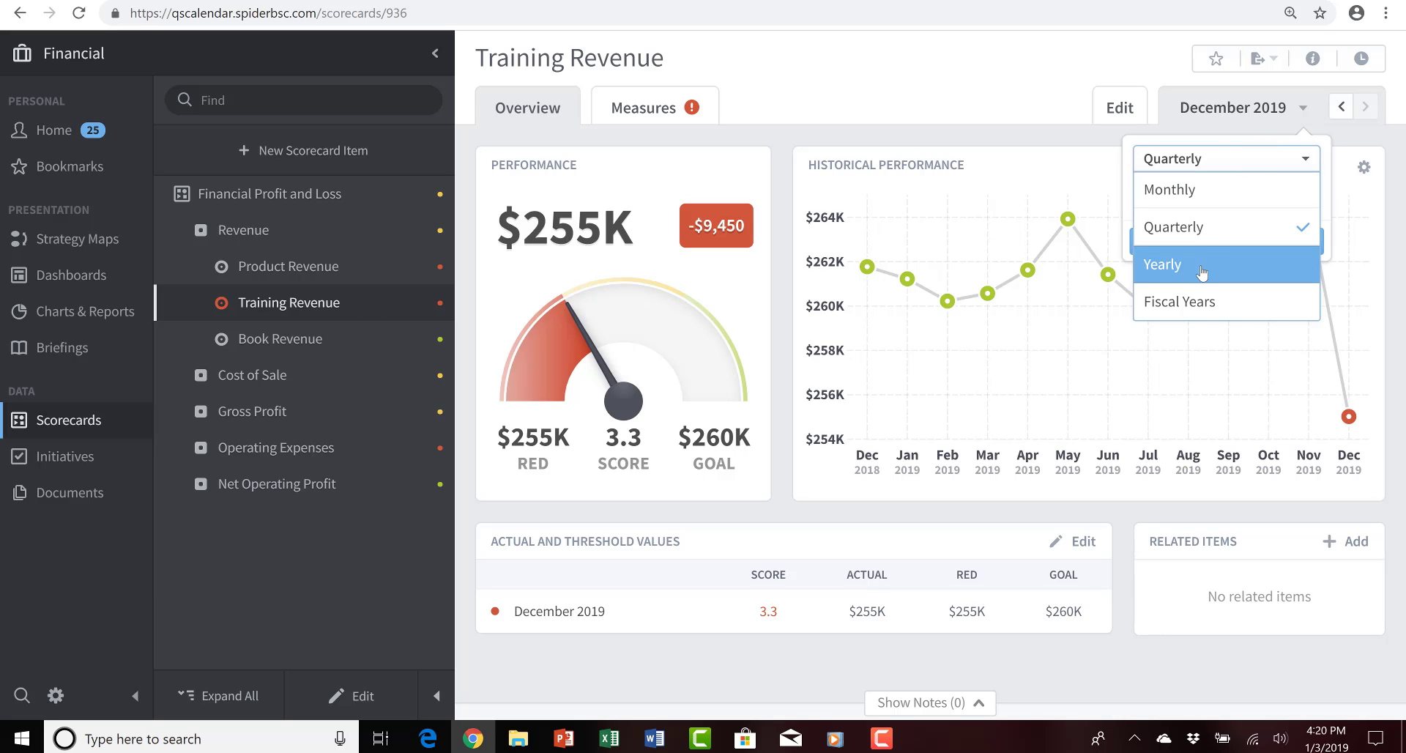
{"action": "left_click", "coordinate": [1201, 272]}
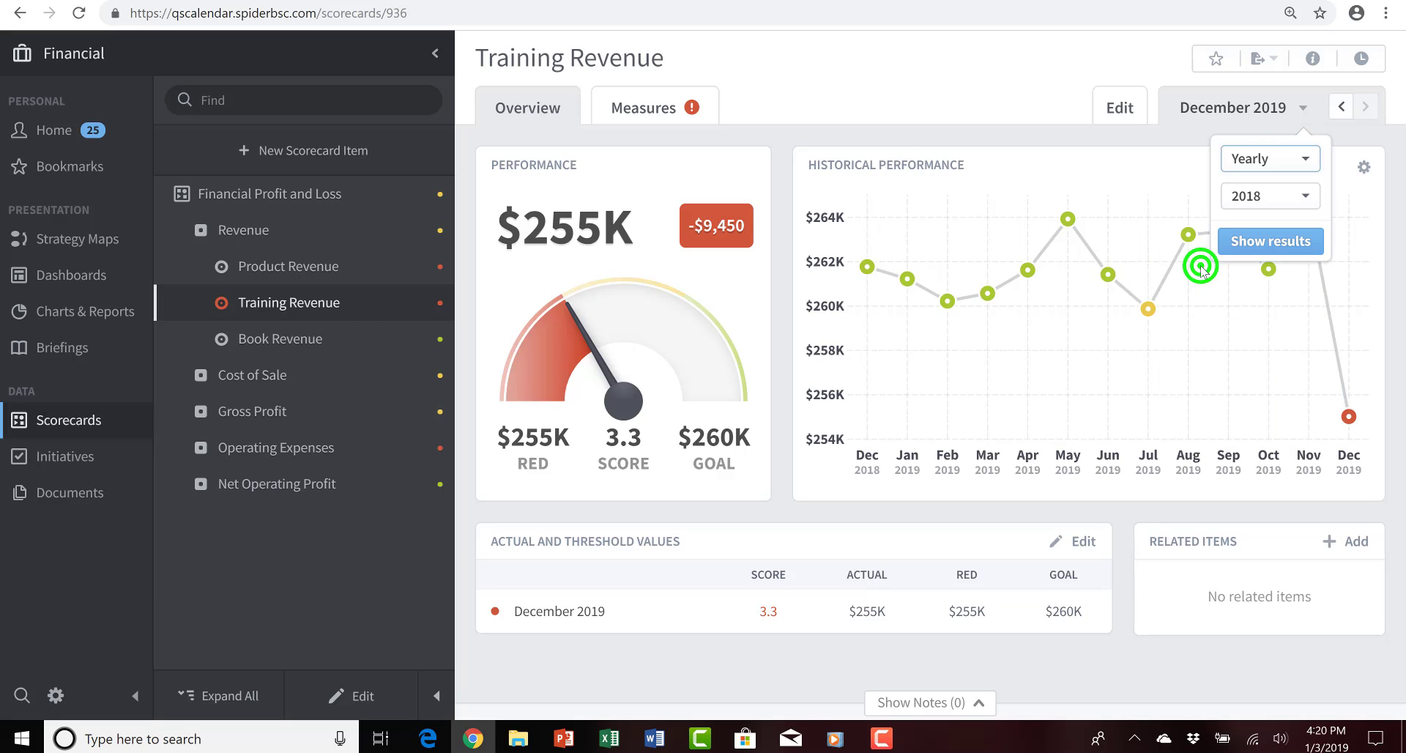
{"action": "left_click", "coordinate": [1309, 199]}
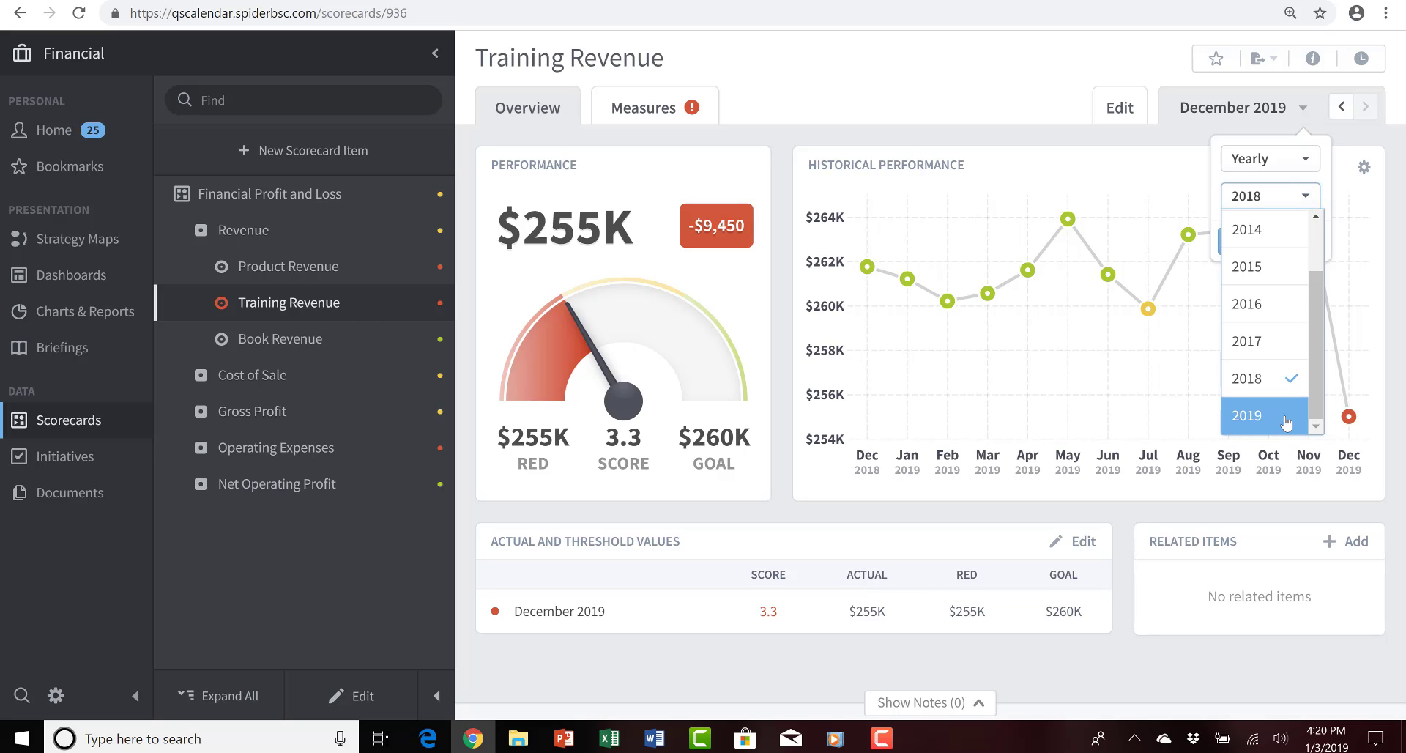
{"action": "left_click", "coordinate": [1121, 63]}
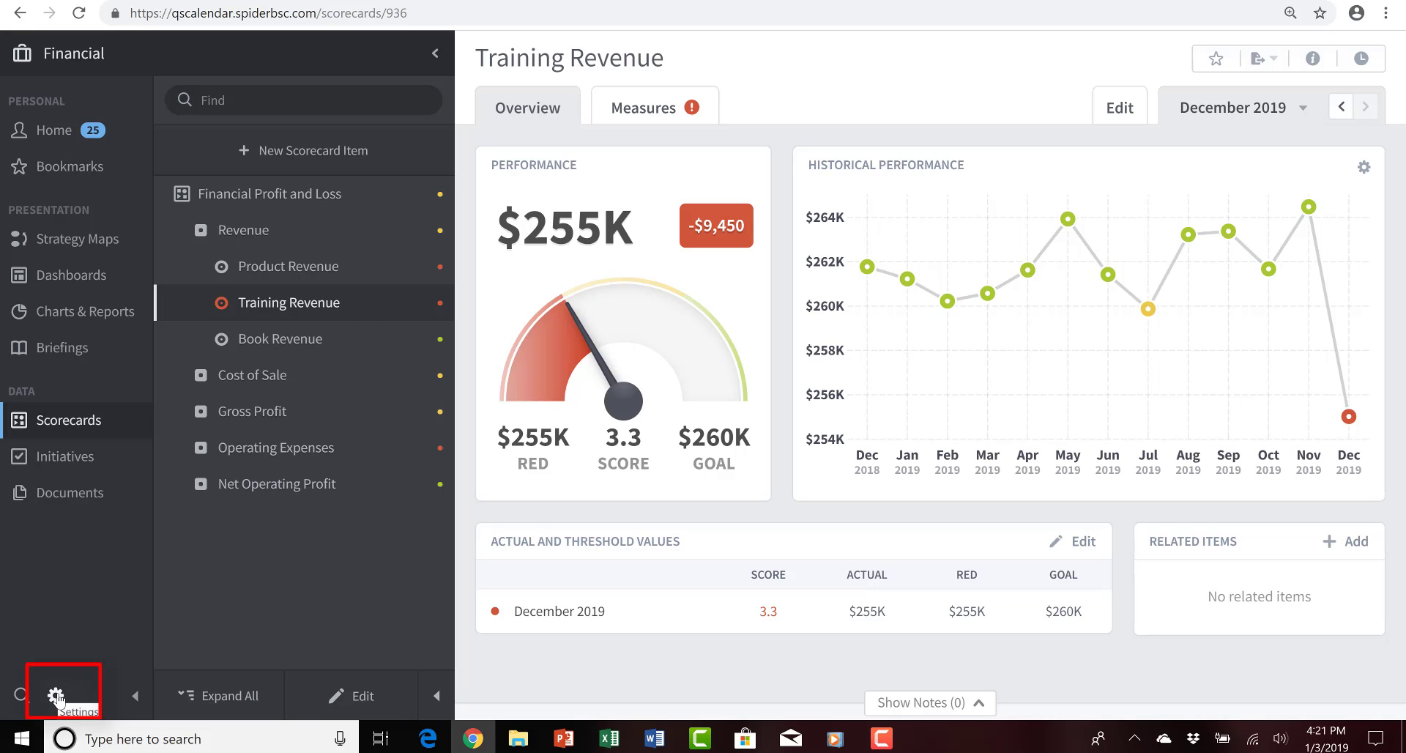
- Open the calendar settings and view the Monthly, Quarterly, Yearly and Fiscal Years calendars
{"action": "left_click", "coordinate": [57, 696]}
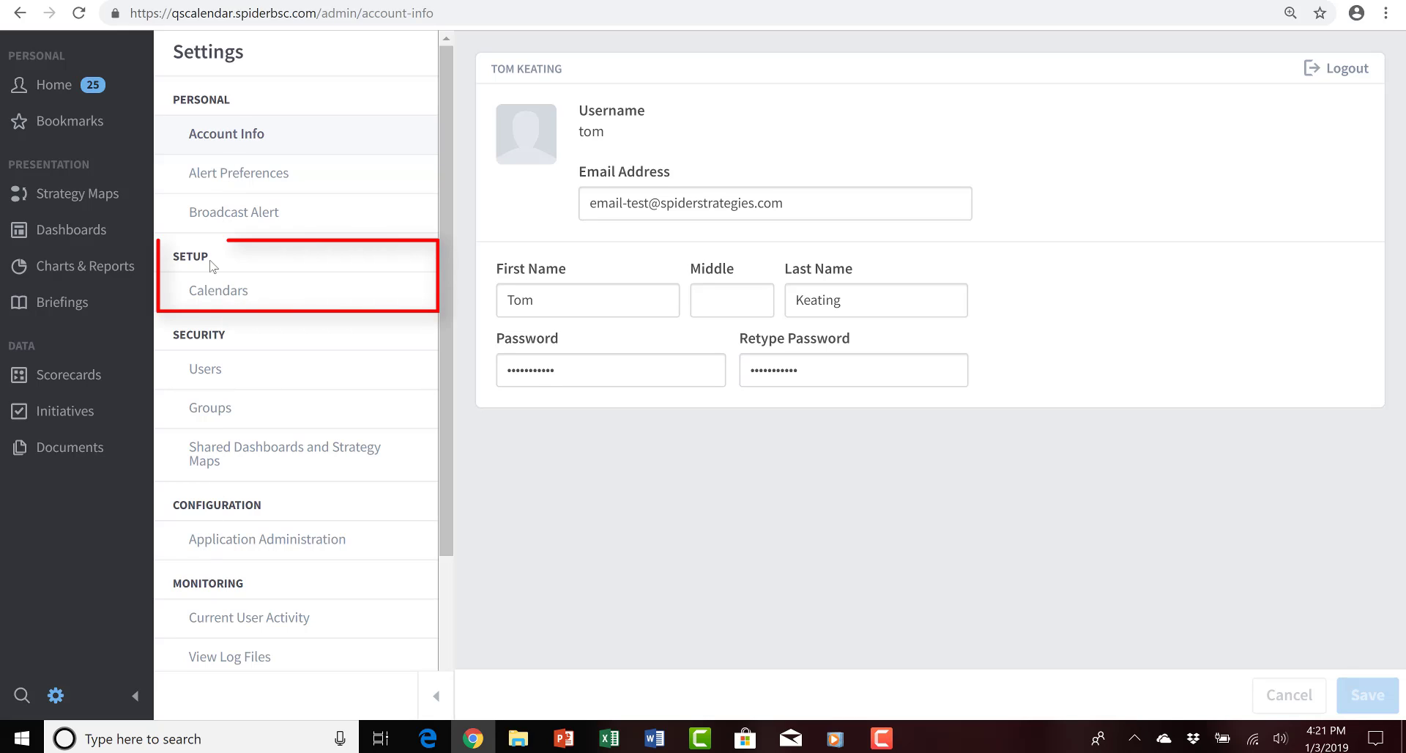
{"action": "left_click", "coordinate": [234, 293]}
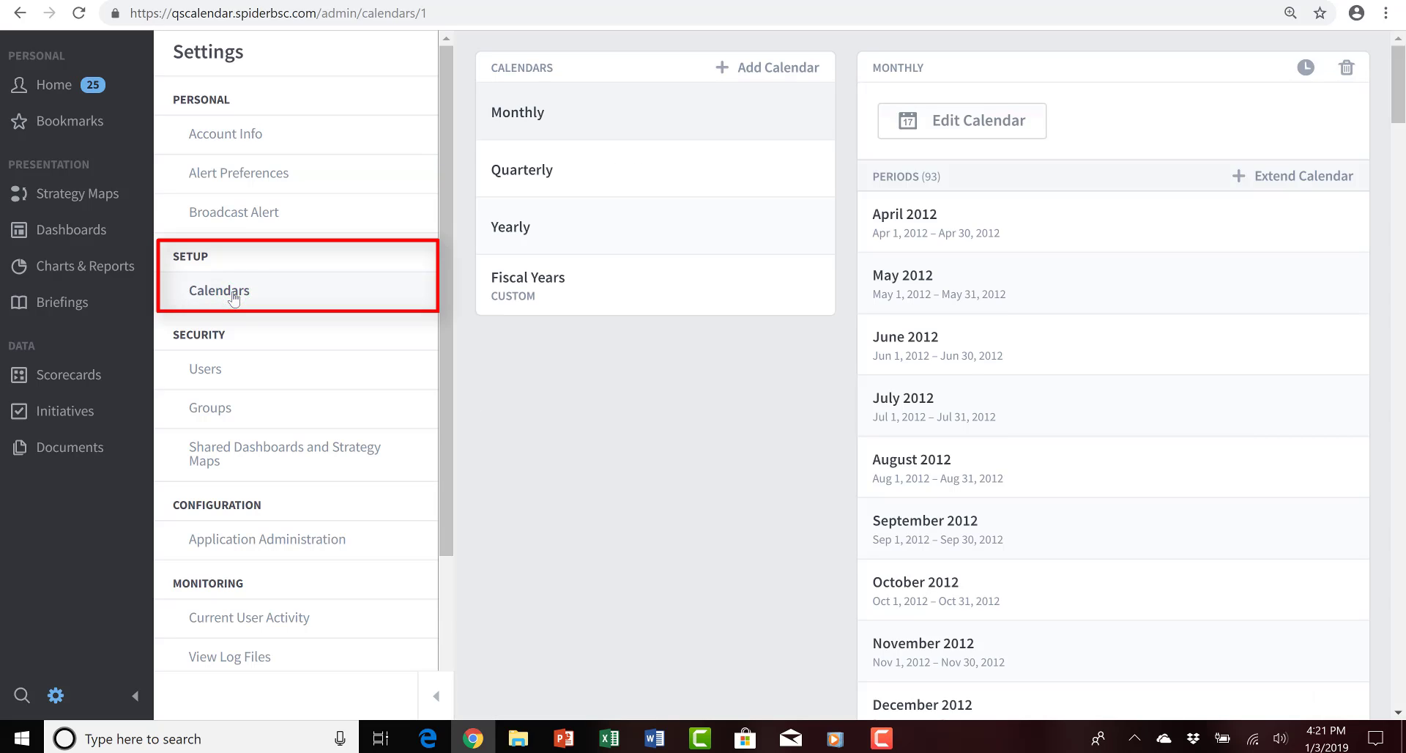
{"action": "left_click", "coordinate": [612, 113]}
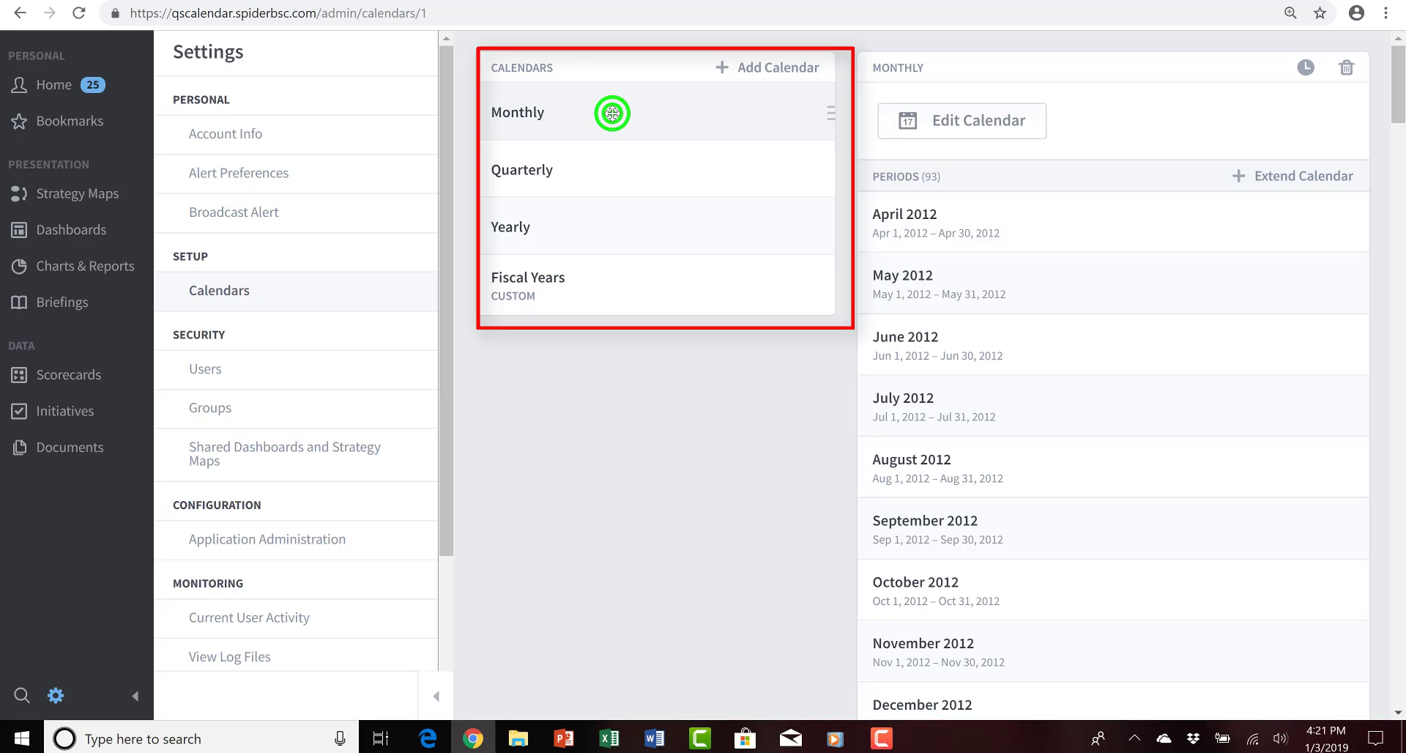
{"action": "left_click", "coordinate": [615, 172]}
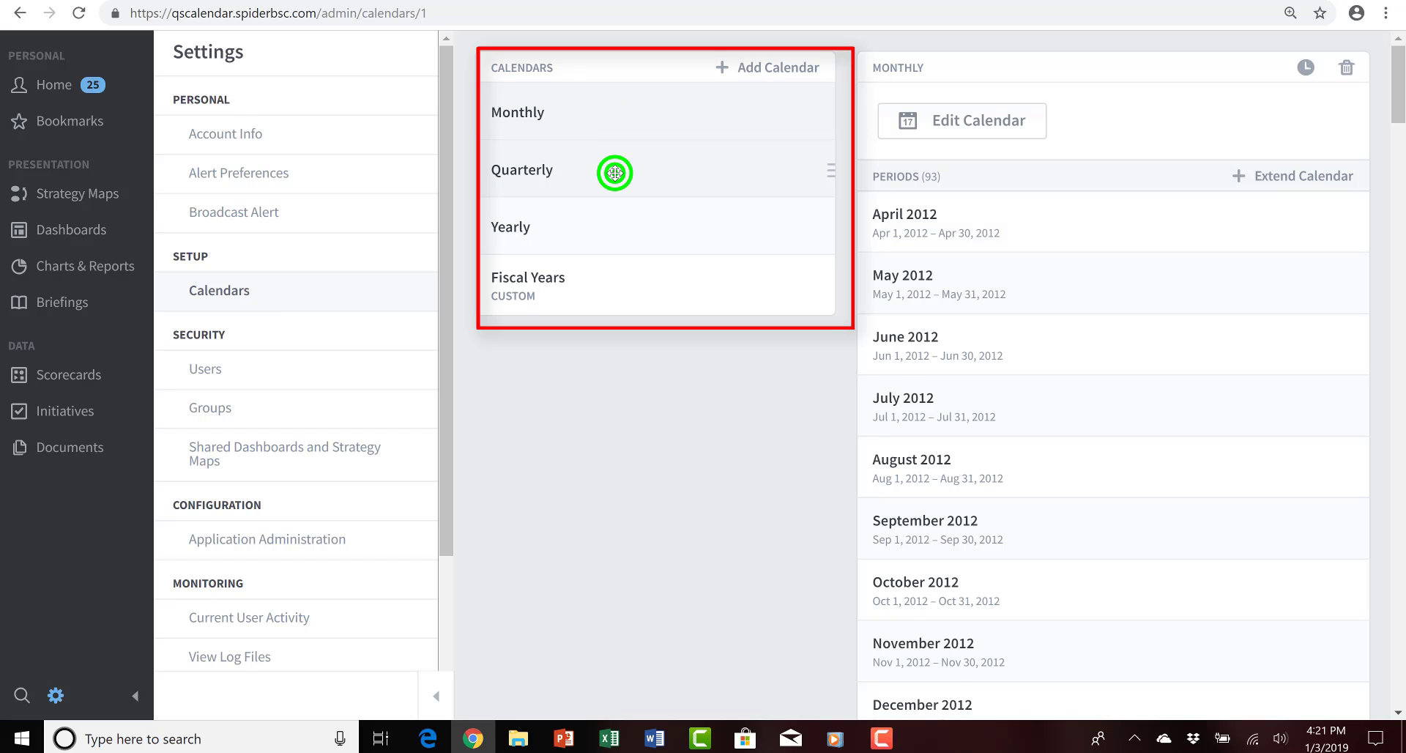
{"action": "left_click", "coordinate": [600, 238]}
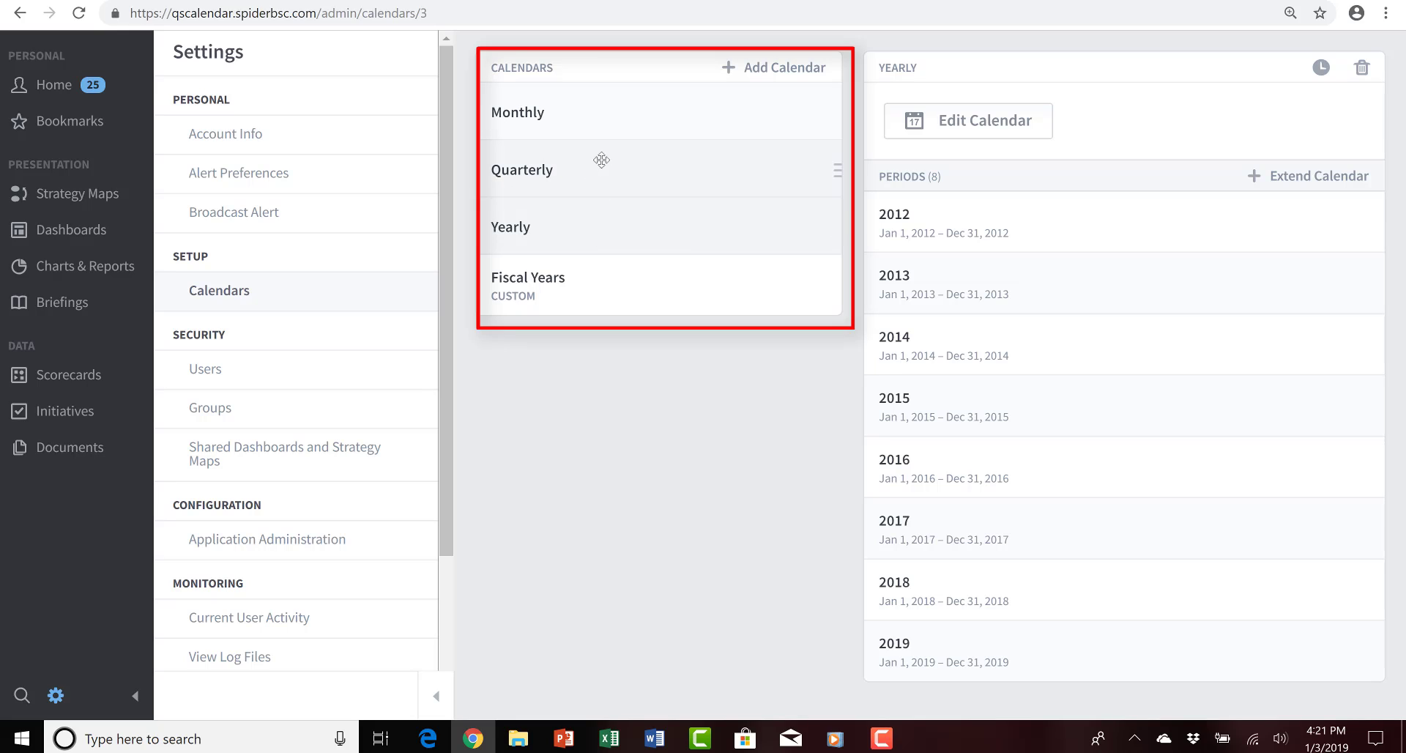
{"action": "left_click", "coordinate": [621, 292]}
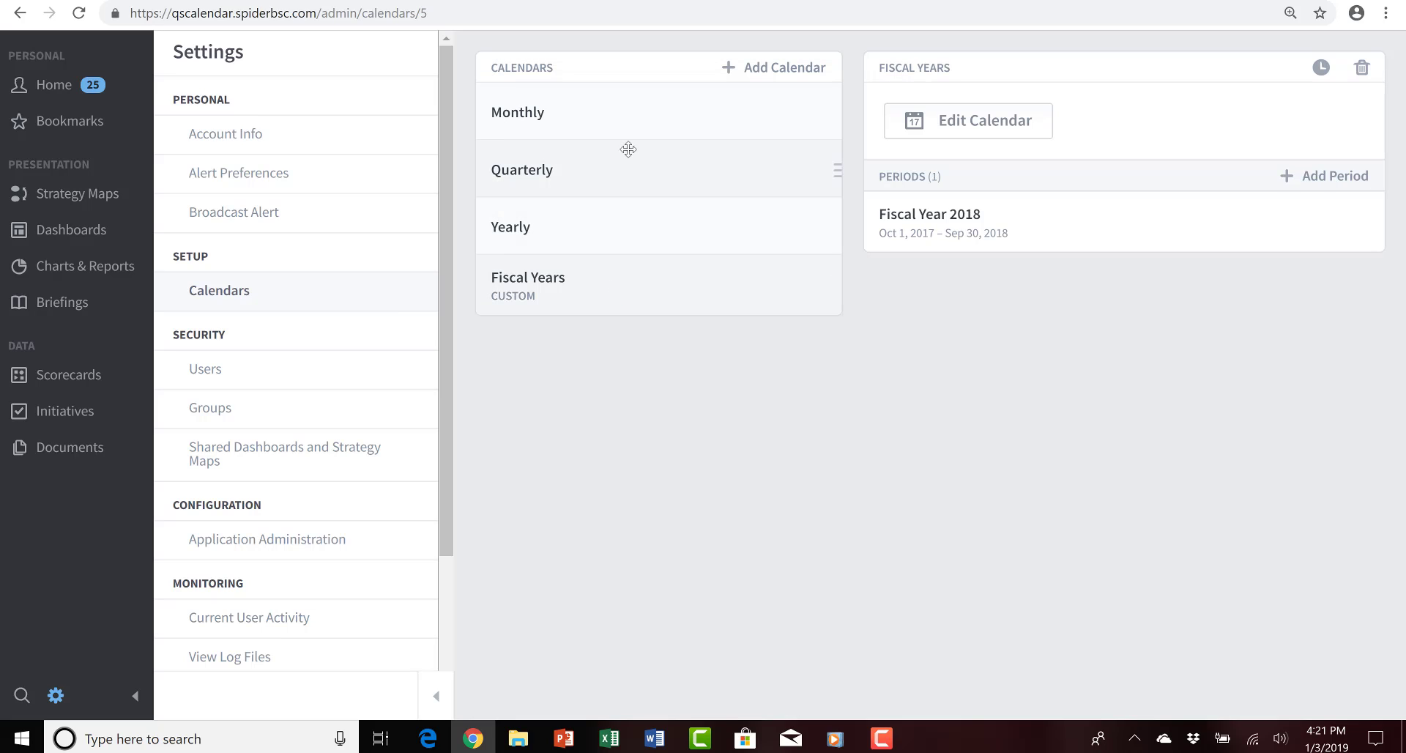
- Check the last defined periods of the Monthly, Quarterly and Yearly calendars
{"action": "left_click", "coordinate": [626, 118]}
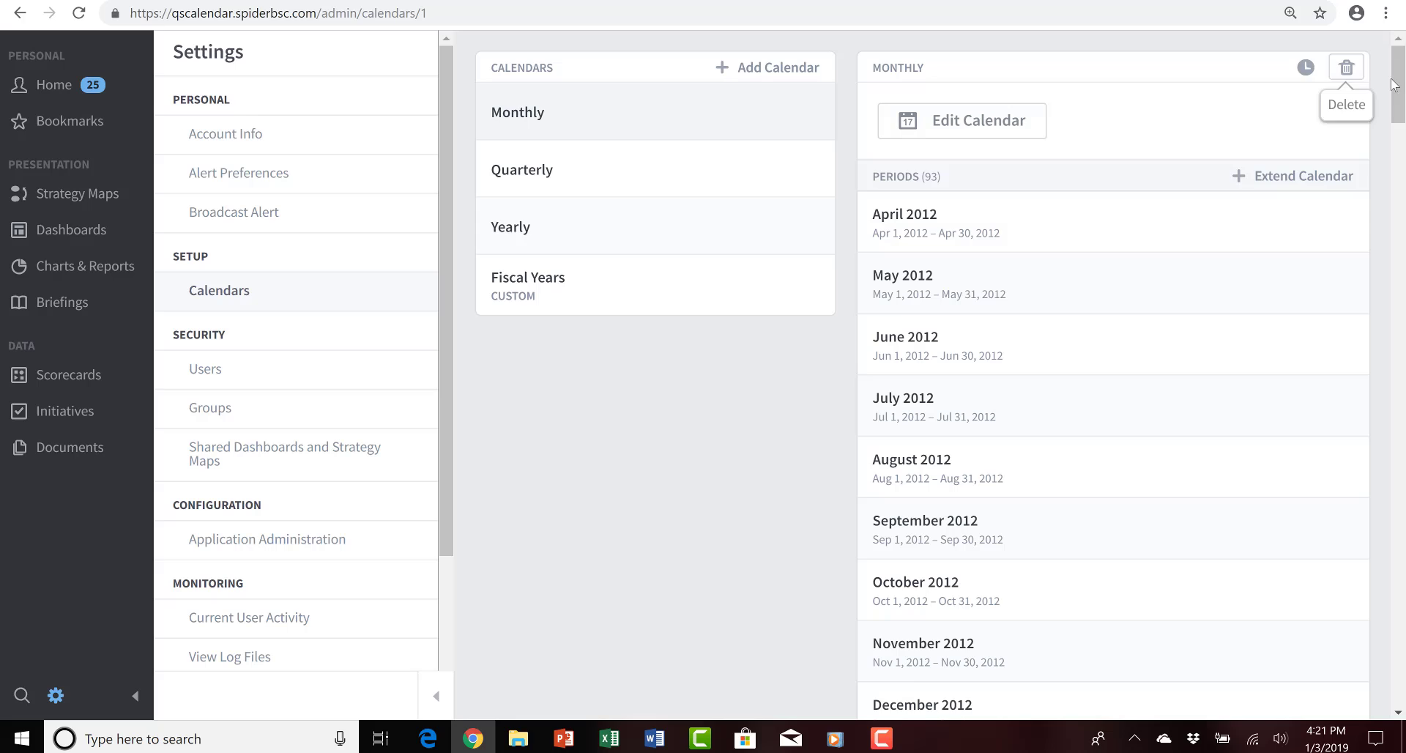
{"action": "left_click_drag", "start_coordinate": [1397, 77], "coordinate": [1396, 725]}
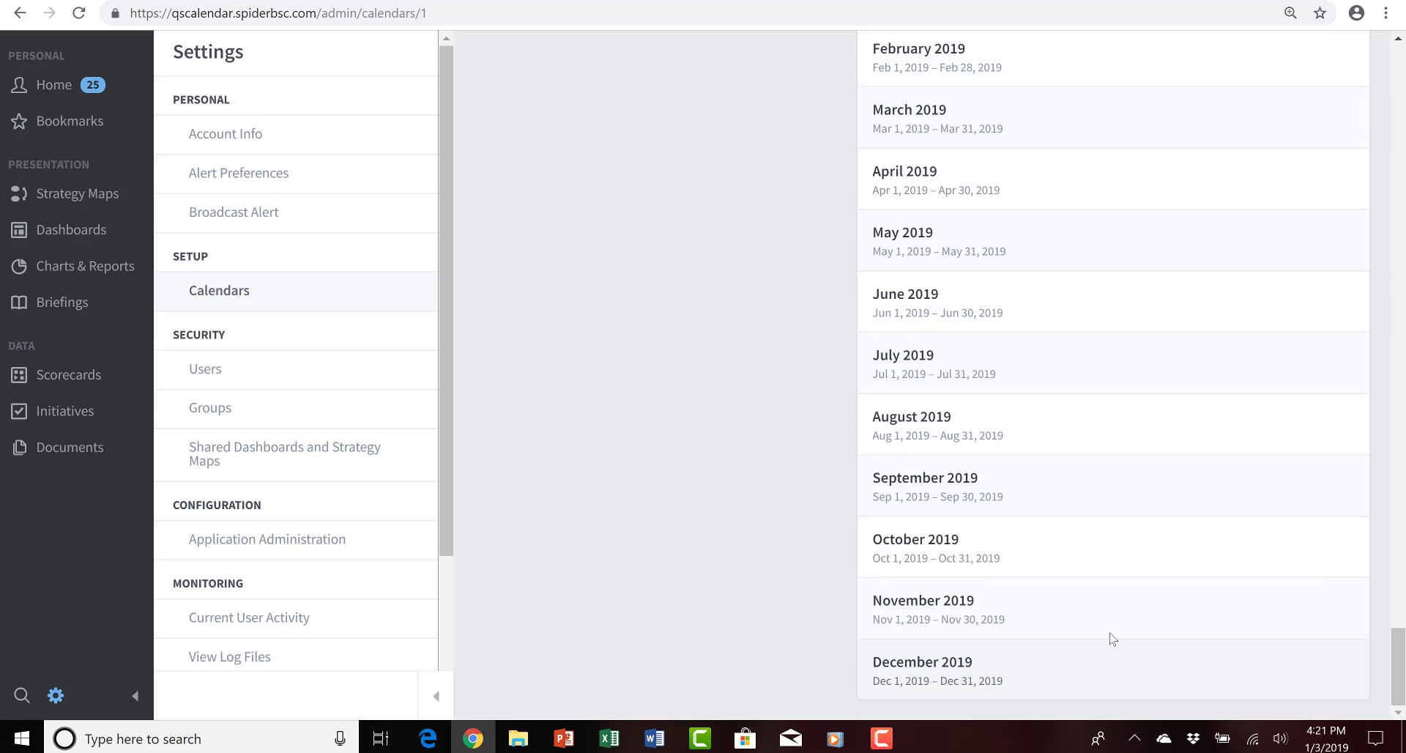
{"action": "left_click", "coordinate": [1398, 67]}
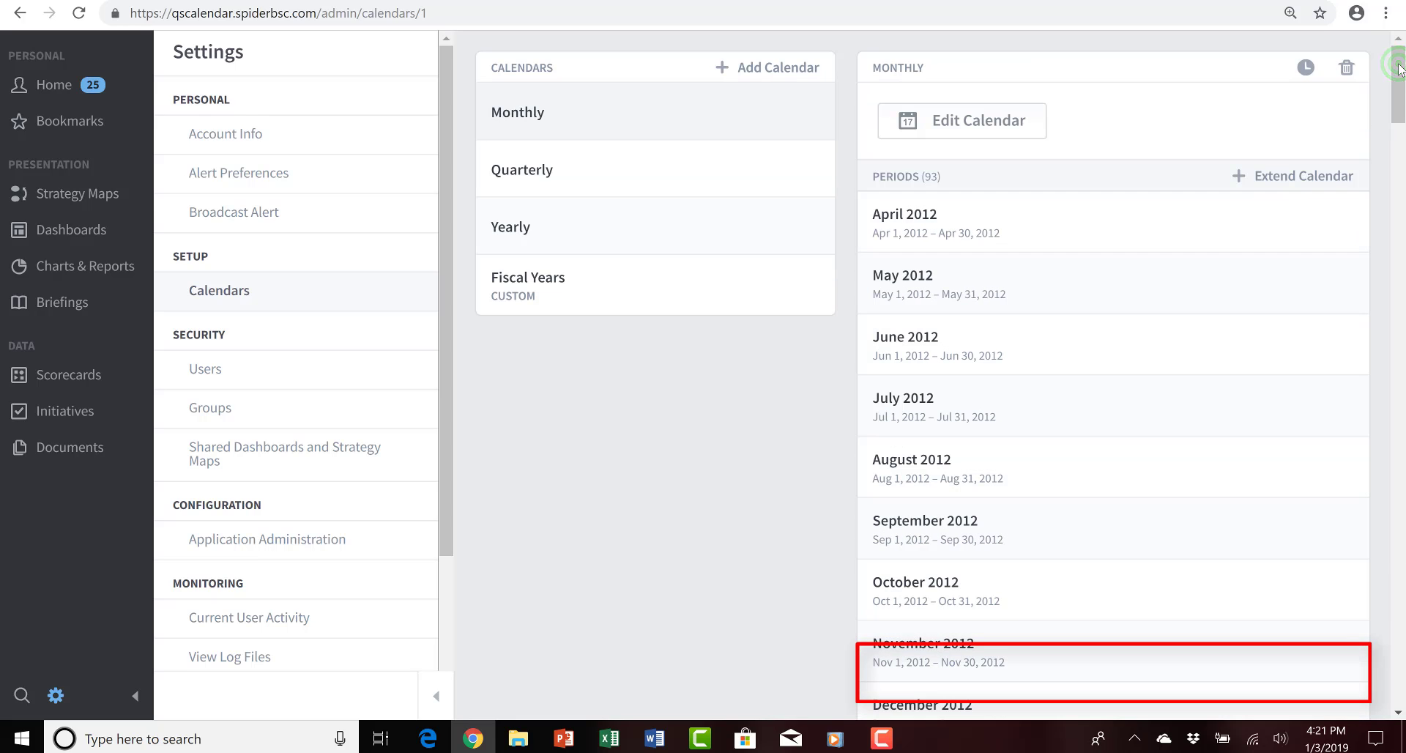
{"action": "left_click", "coordinate": [570, 178]}
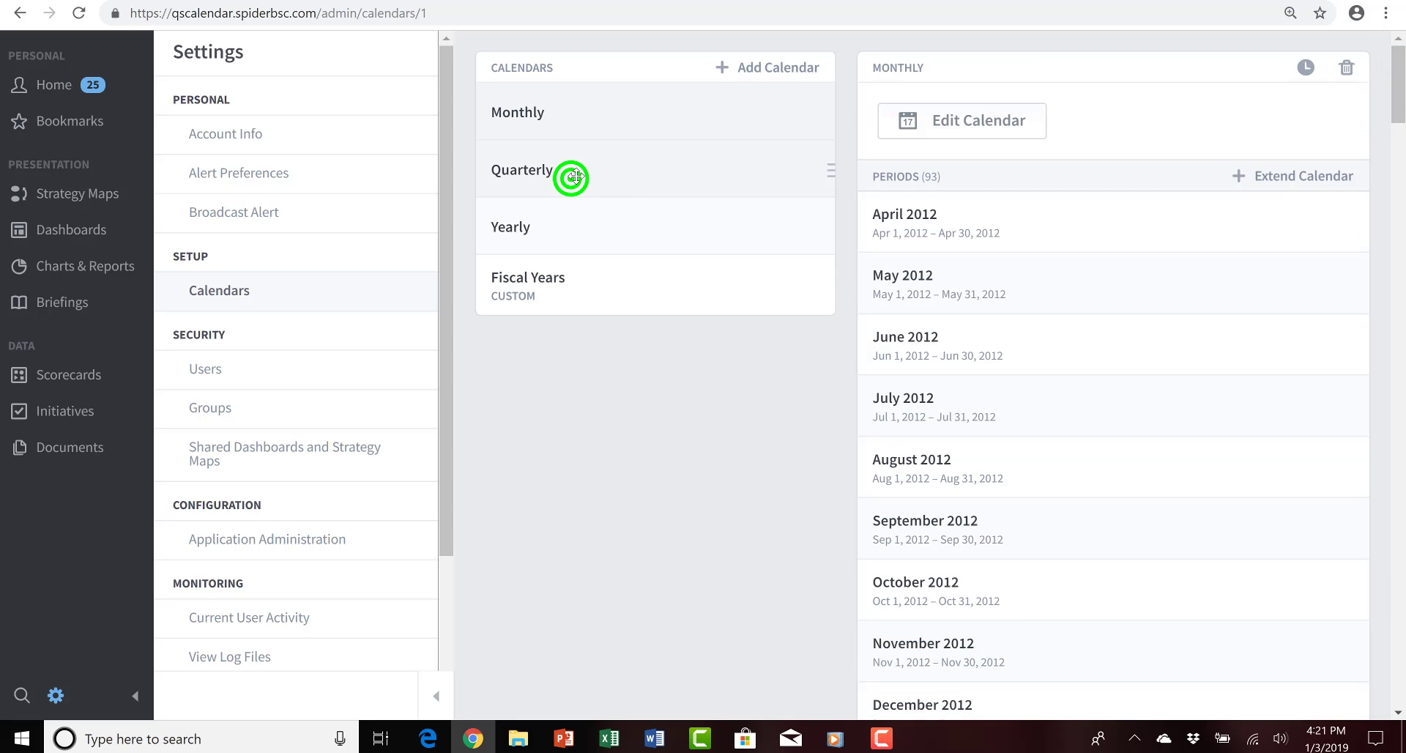
{"action": "left_click", "coordinate": [1397, 109]}
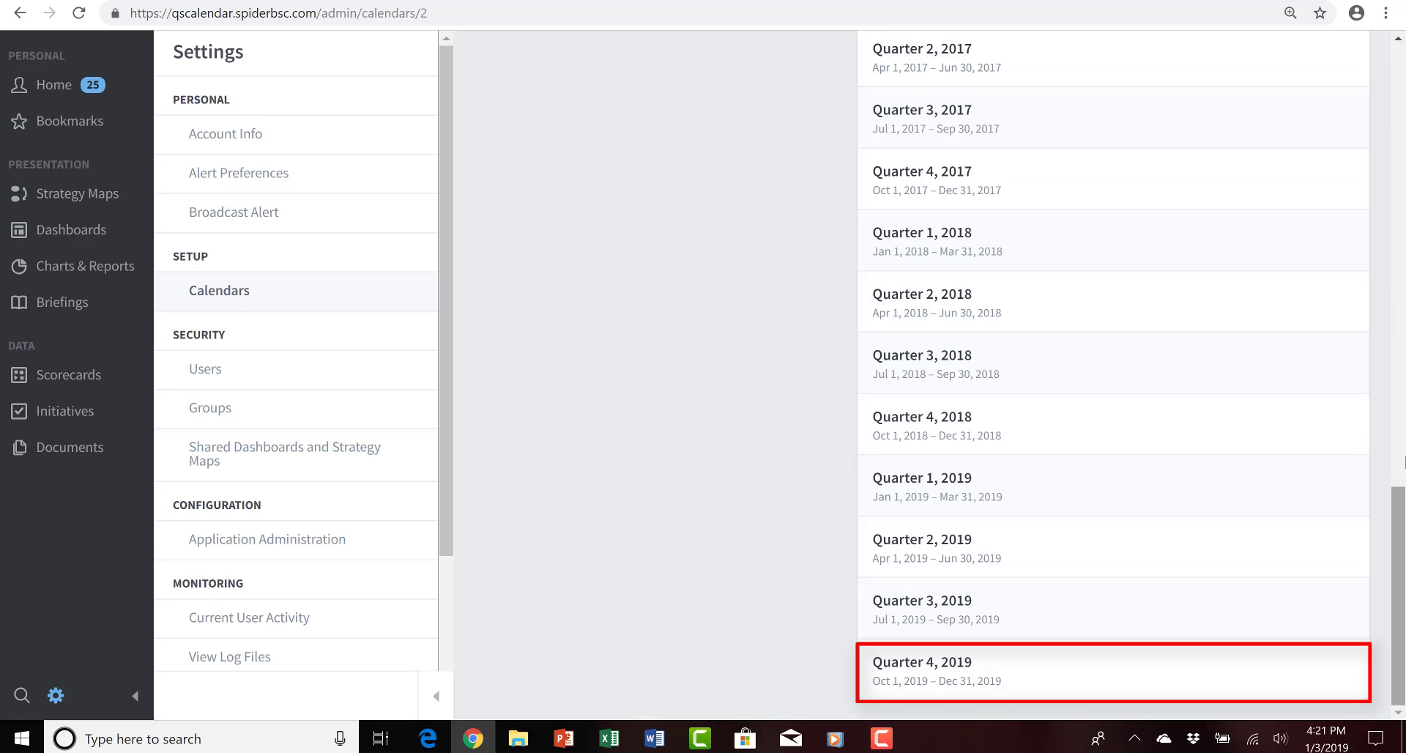
{"action": "left_click", "coordinate": [1397, 524]}
{"action": "scroll", "coordinate": [1401, 495], "scroll_direction": "up", "scroll_amount": 10}
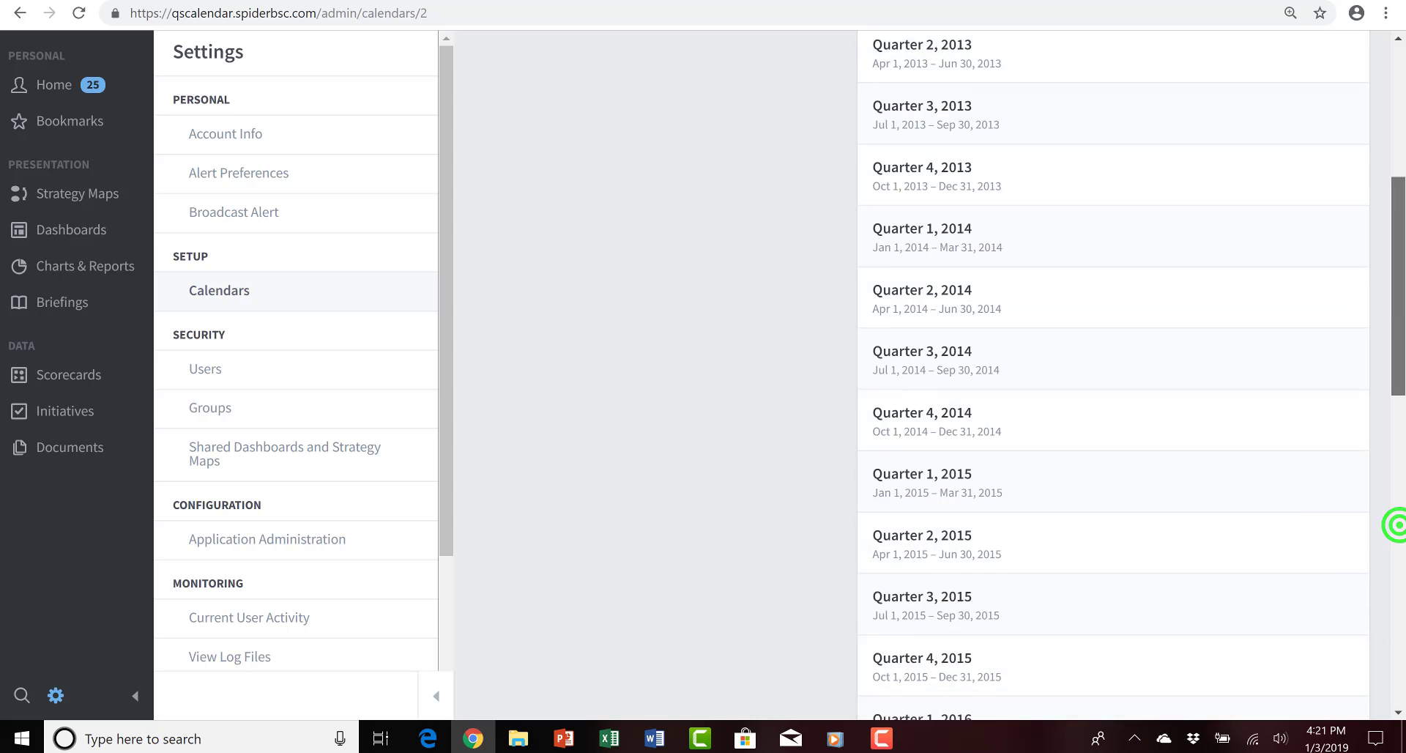
{"action": "scroll", "coordinate": [1401, 495], "scroll_direction": "down", "scroll_amount": 10}
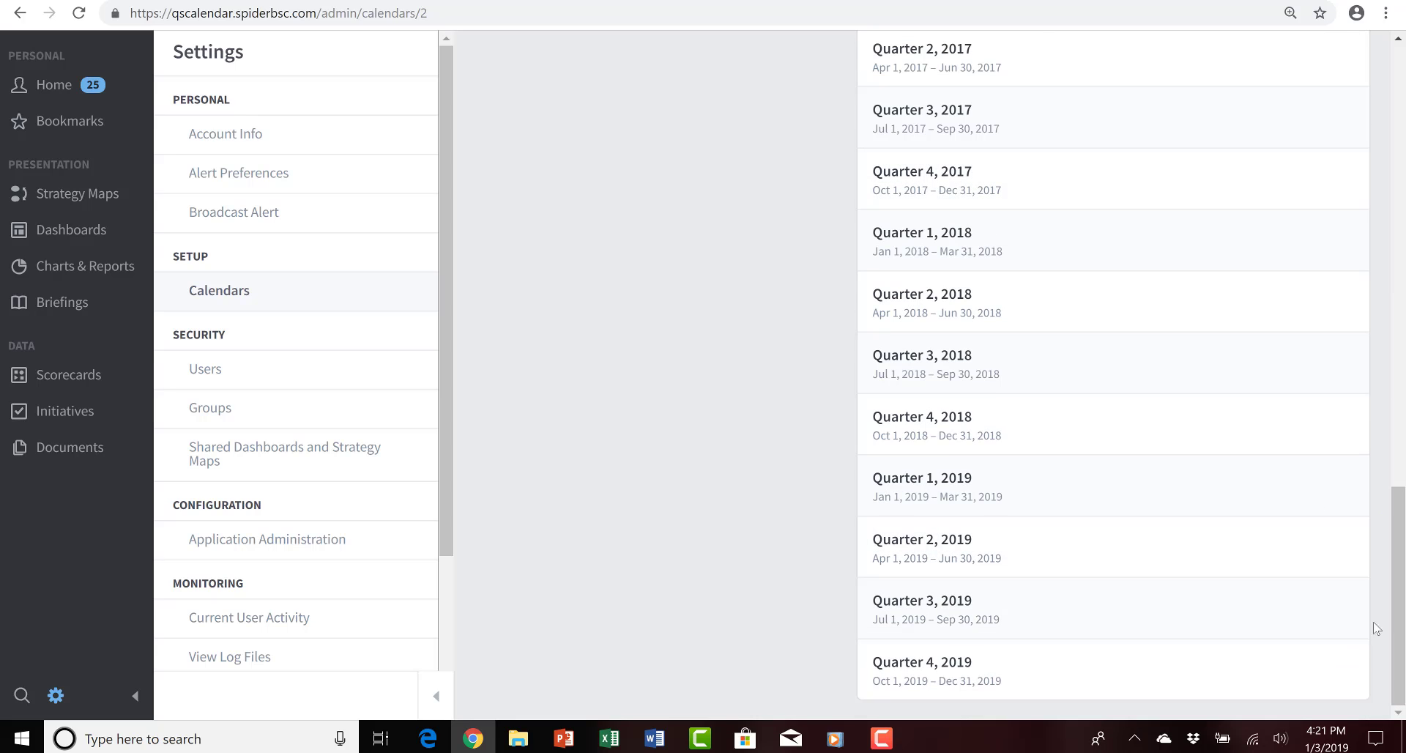
{"action": "left_click_drag", "start_coordinate": [1395, 598], "coordinate": [1384, 157]}
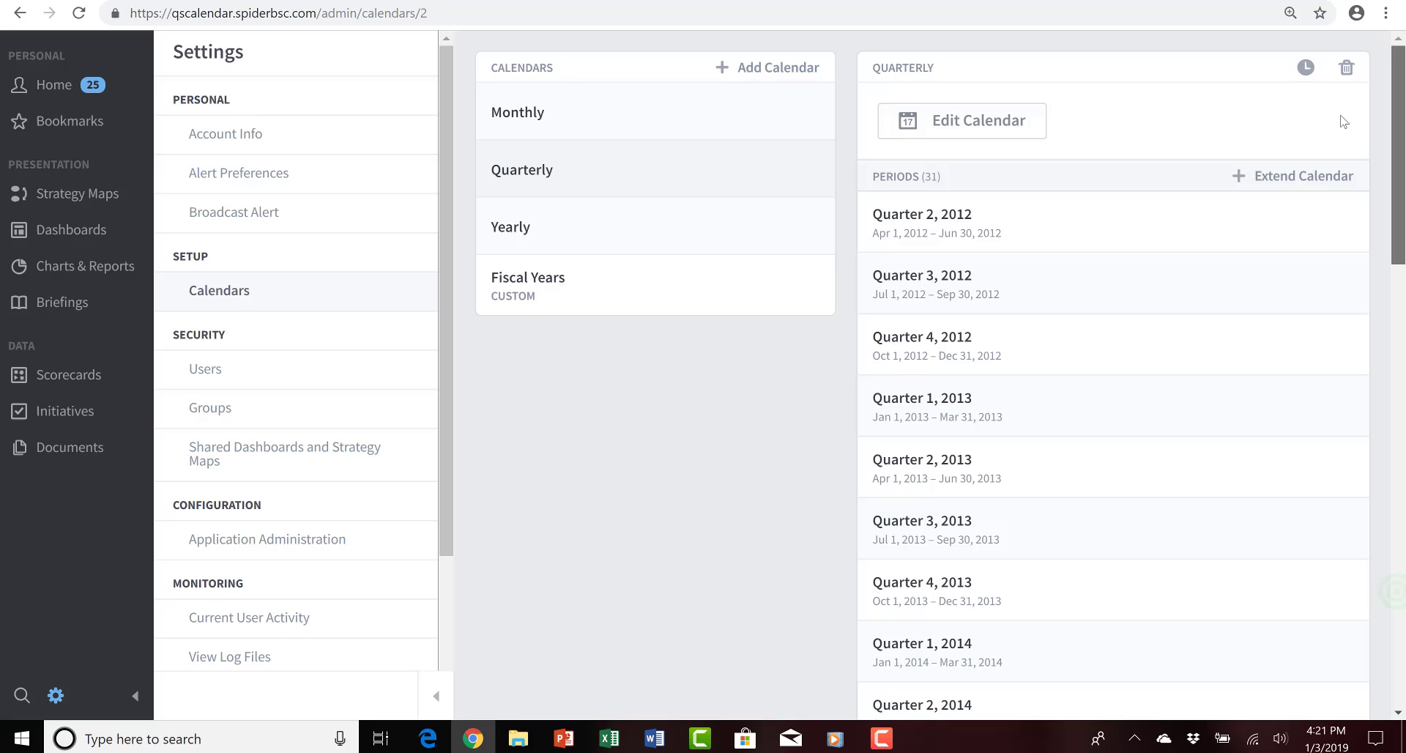
{"action": "left_click", "coordinate": [622, 229]}
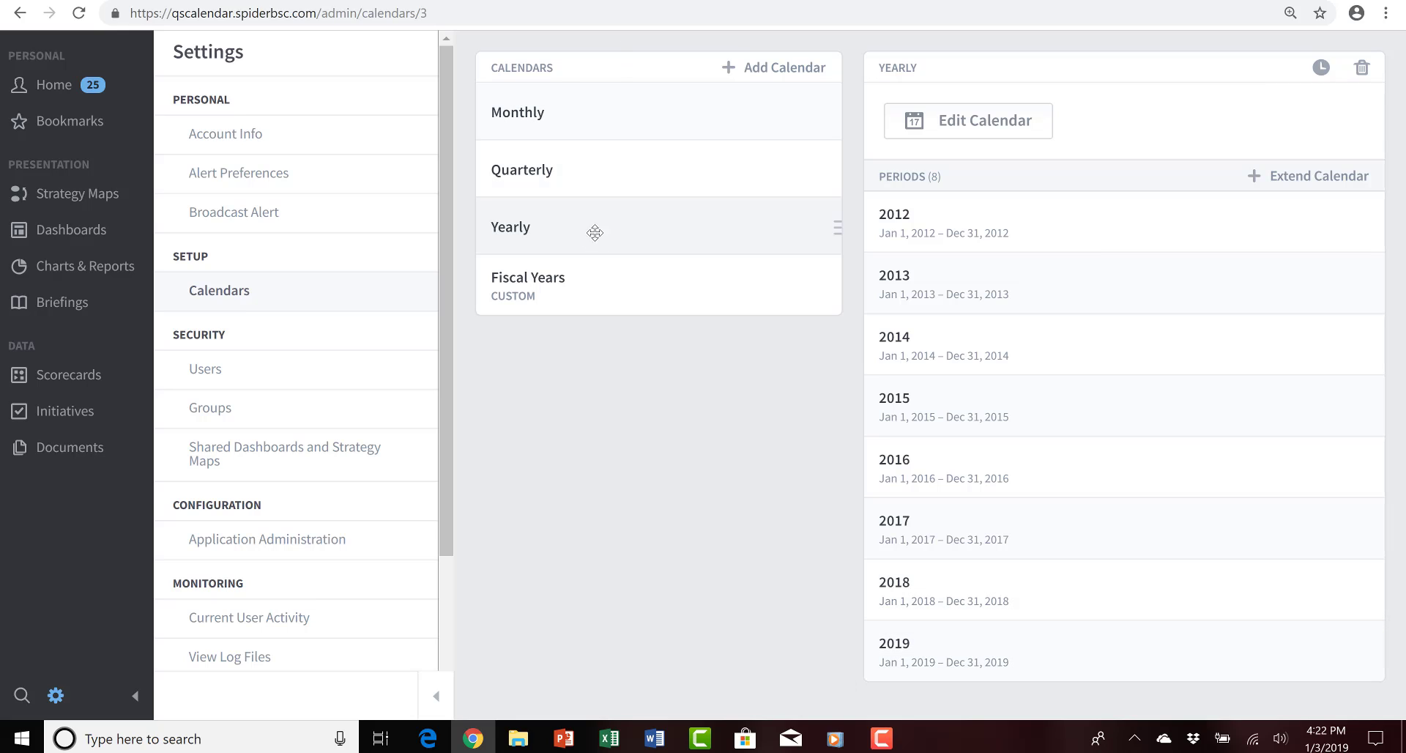
- Extend the Monthly calendar to December 31, 2020
{"action": "left_click", "coordinate": [617, 118]}
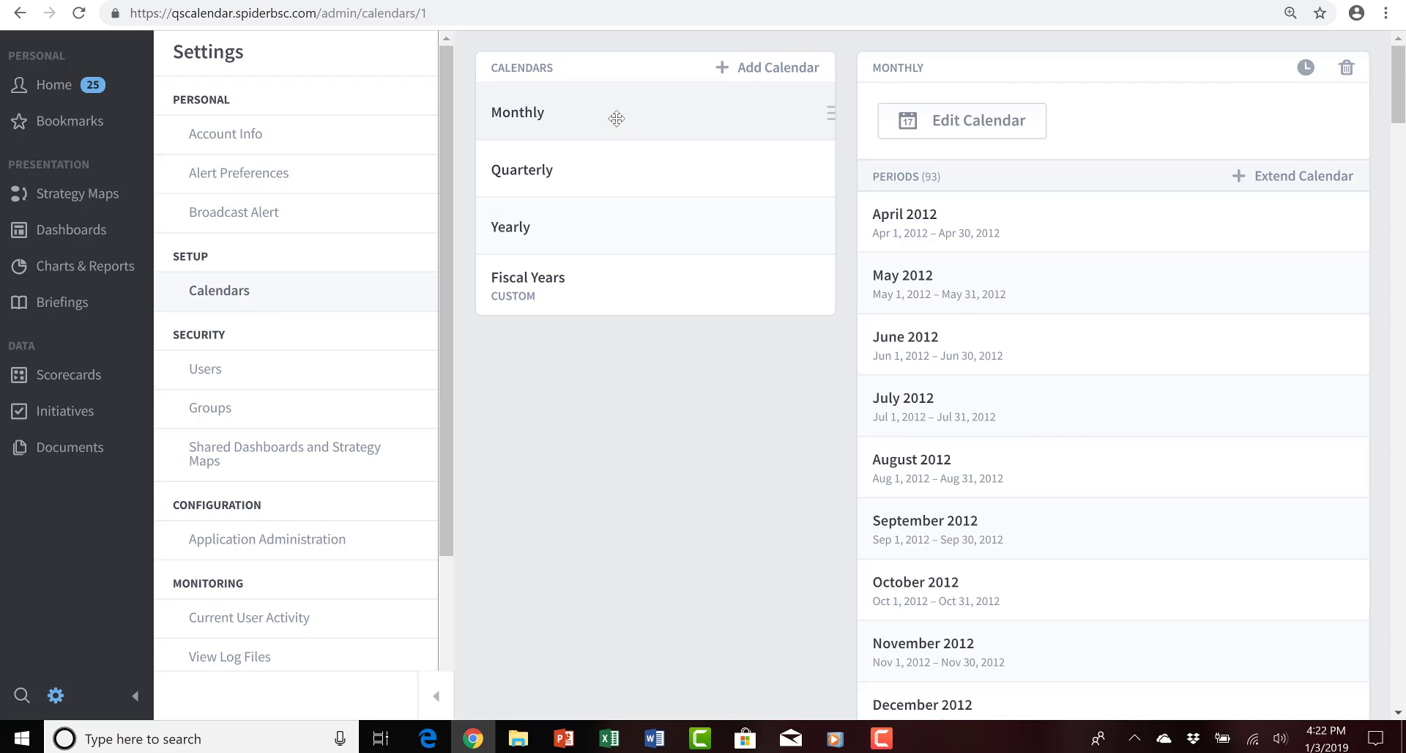
{"action": "left_click", "coordinate": [1296, 179]}
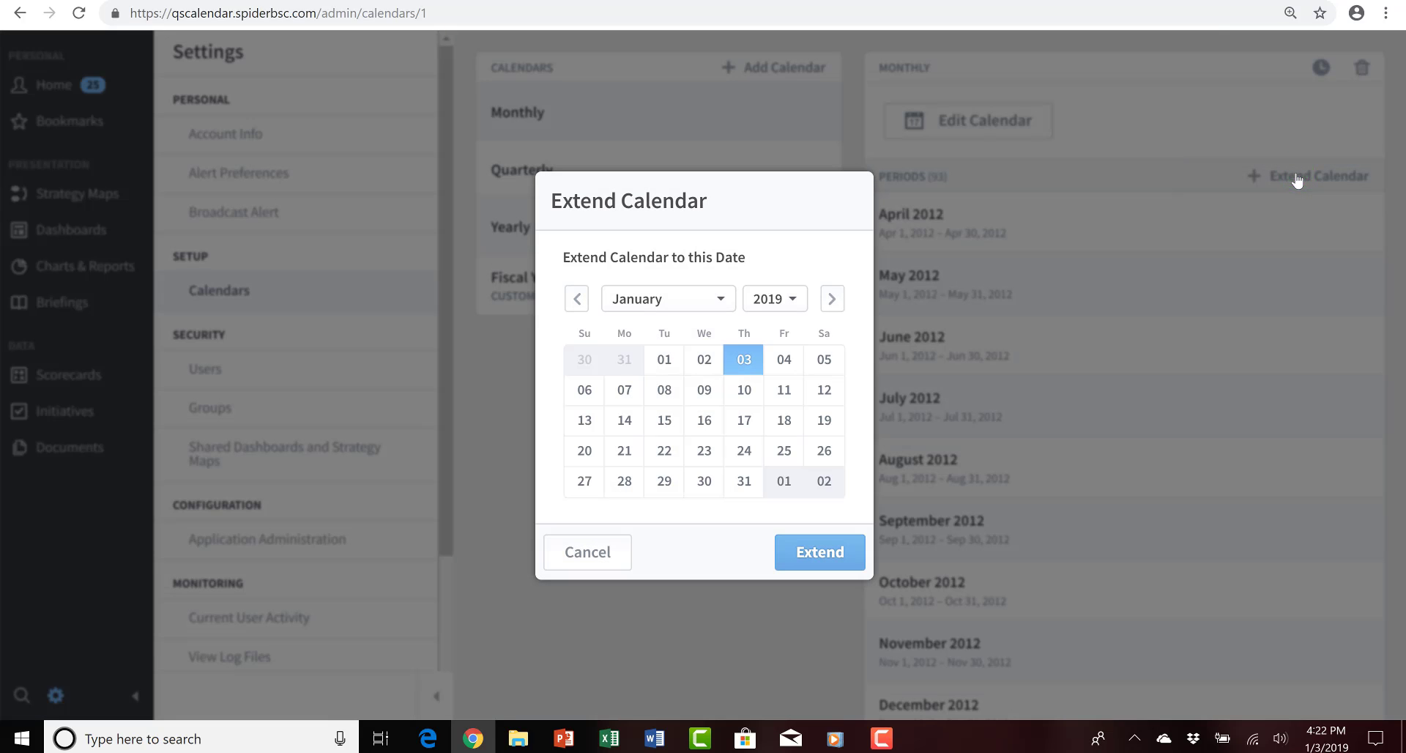
{"action": "left_click", "coordinate": [569, 300]}
{"action": "left_click", "coordinate": [793, 283]}
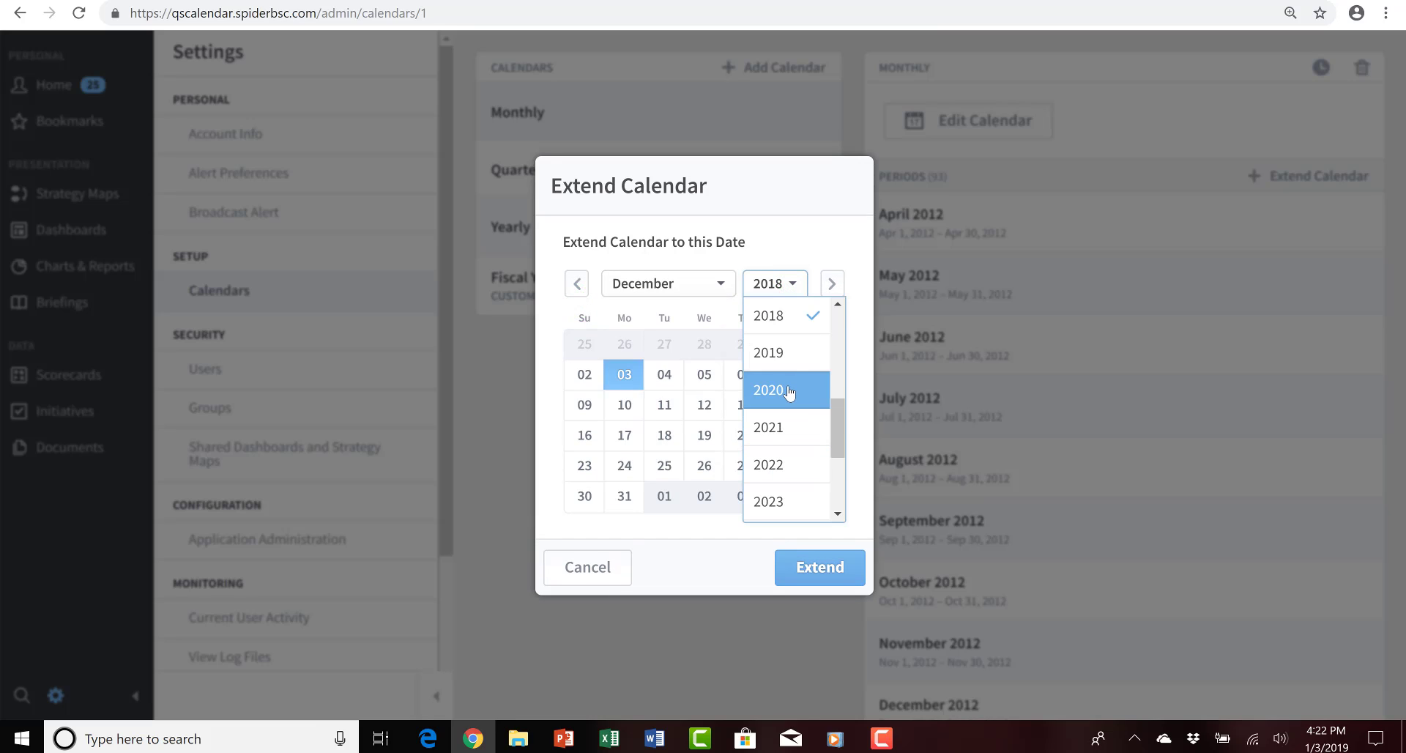
{"action": "left_click", "coordinate": [788, 393]}
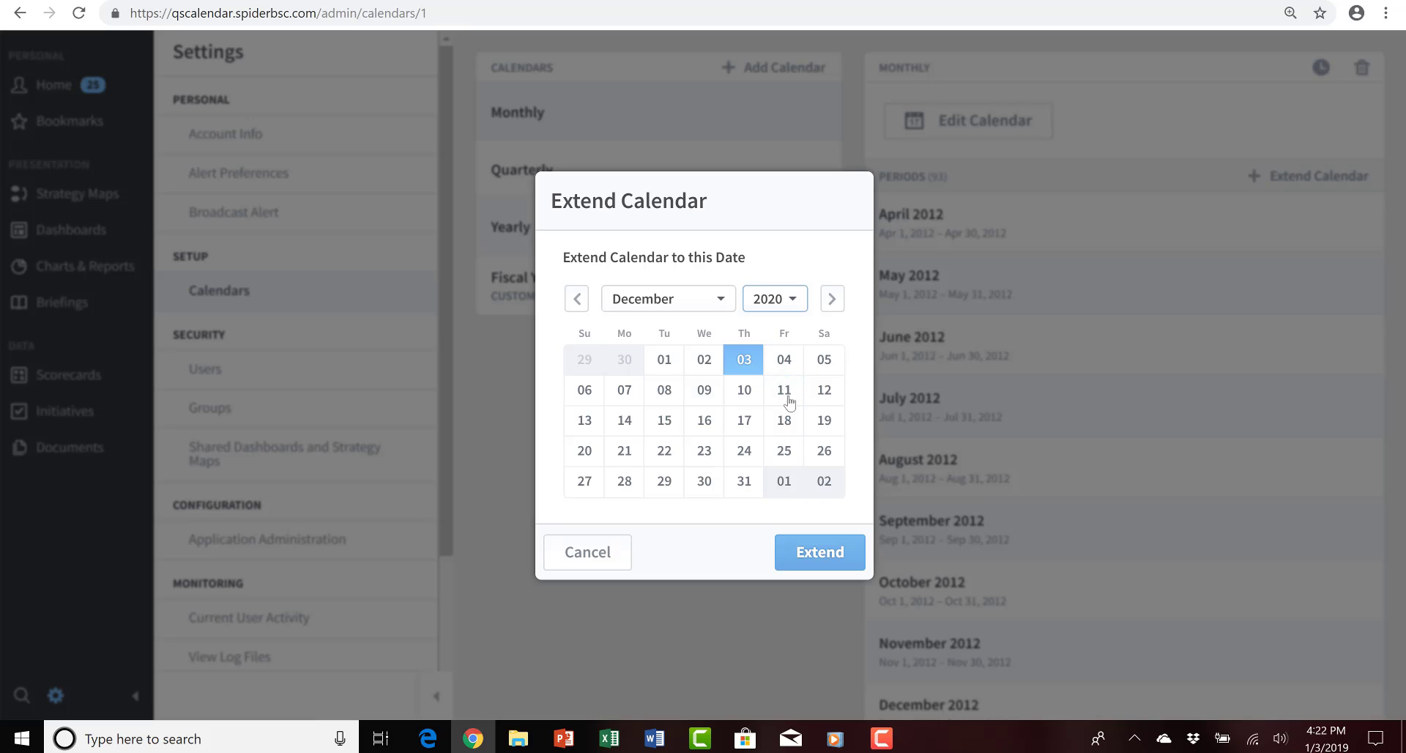
{"action": "left_click", "coordinate": [746, 482]}
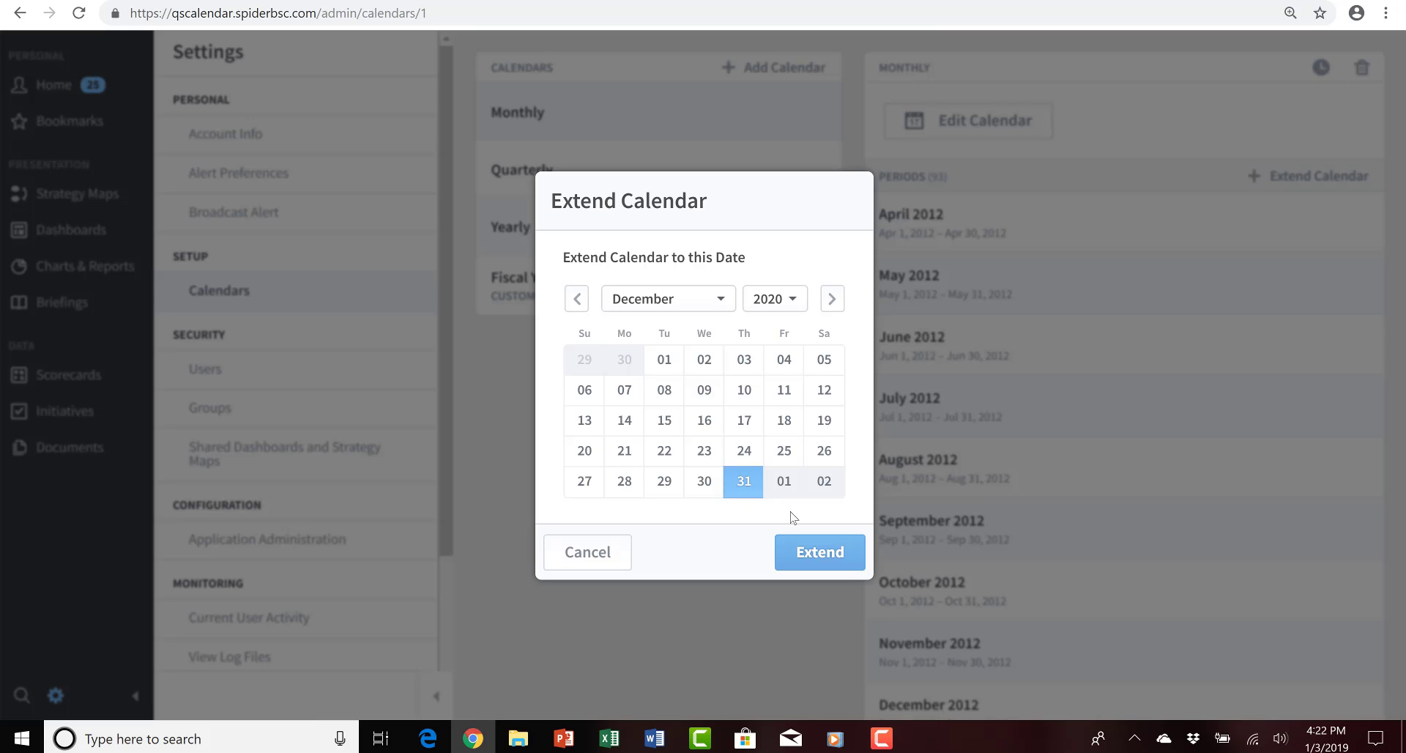
{"action": "left_click", "coordinate": [820, 554]}
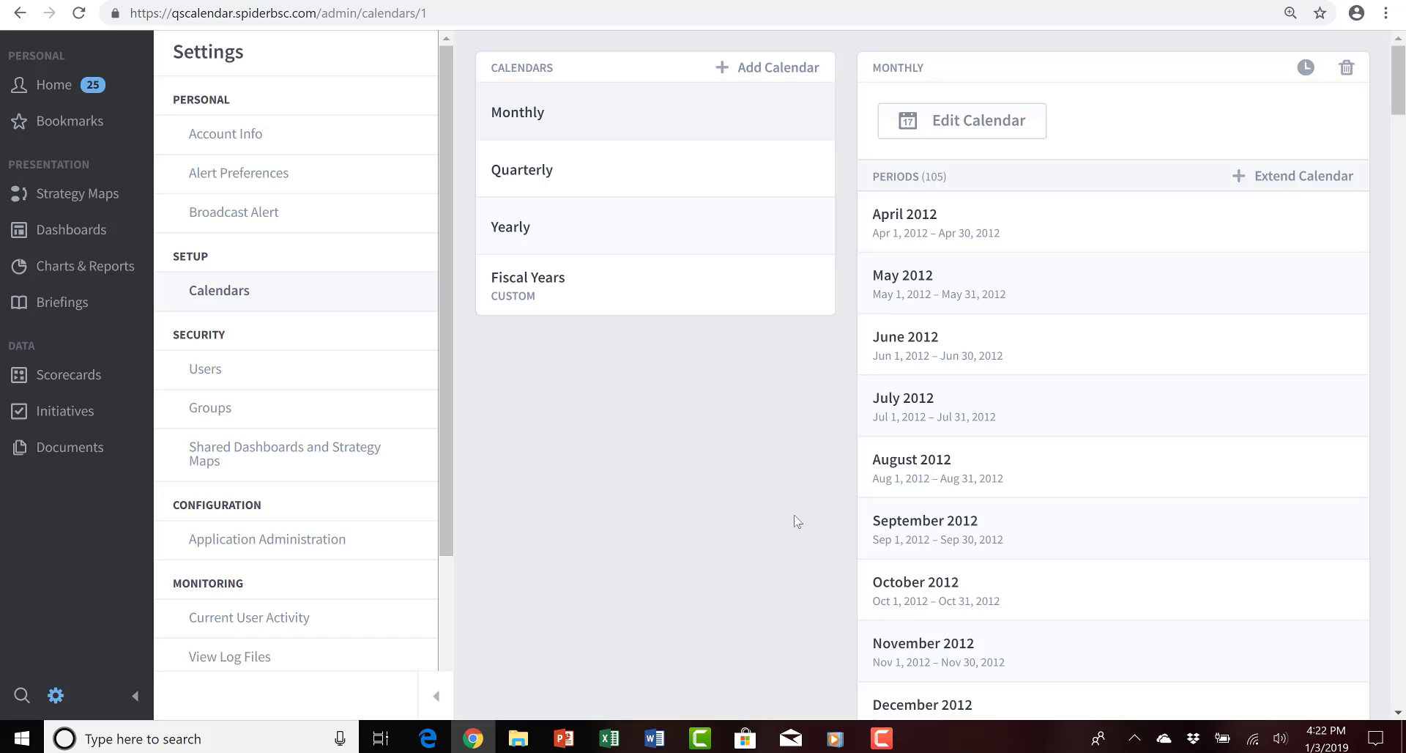
- Extend the Quarterly calendar to December 31, 2020
{"action": "left_click", "coordinate": [607, 170]}
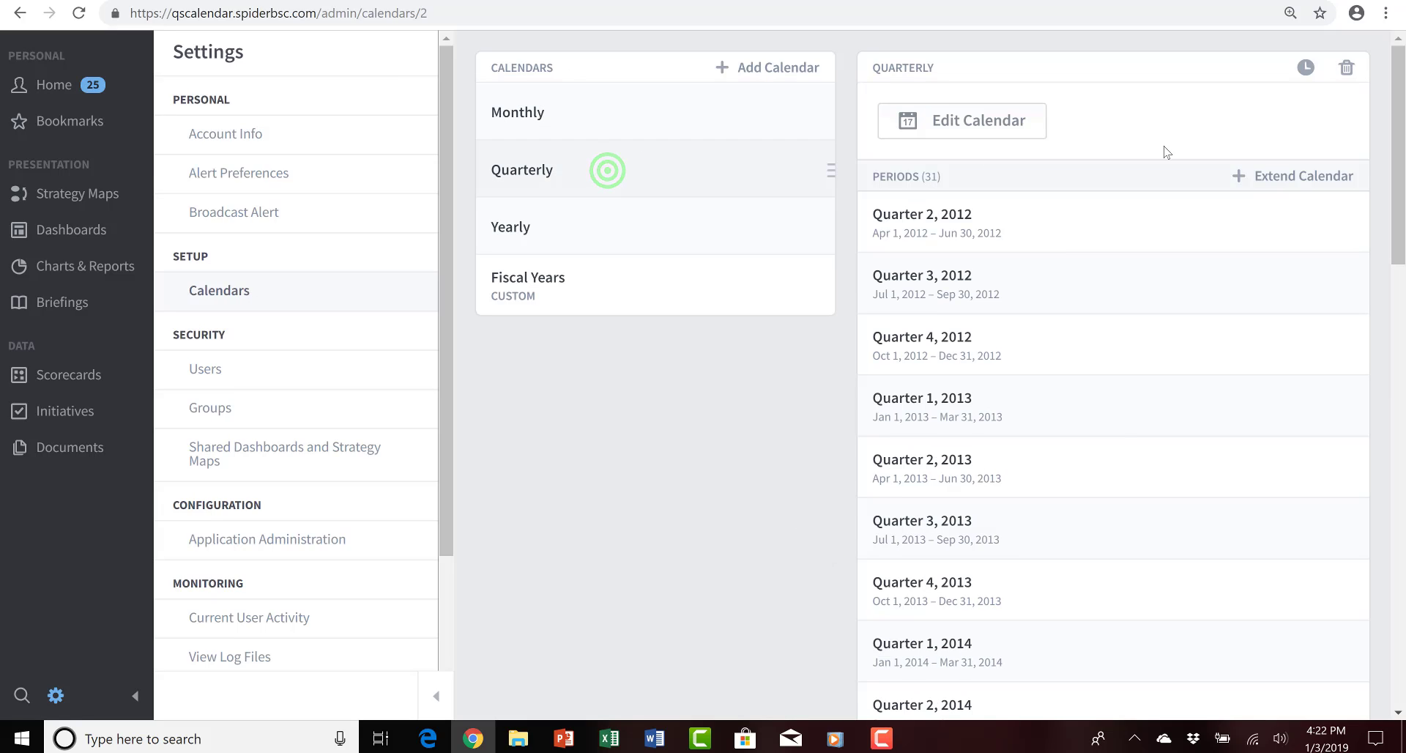
{"action": "left_click", "coordinate": [1296, 177]}
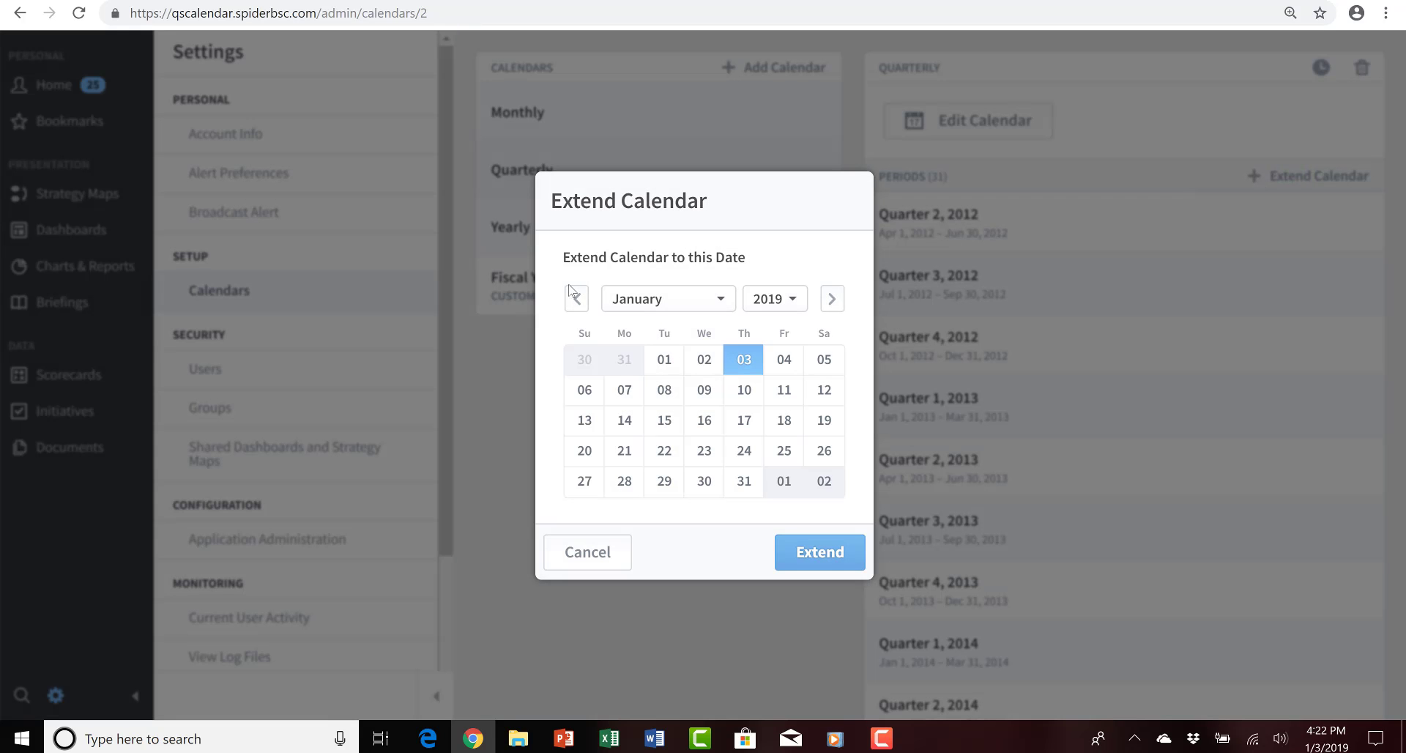
{"action": "left_click", "coordinate": [576, 297]}
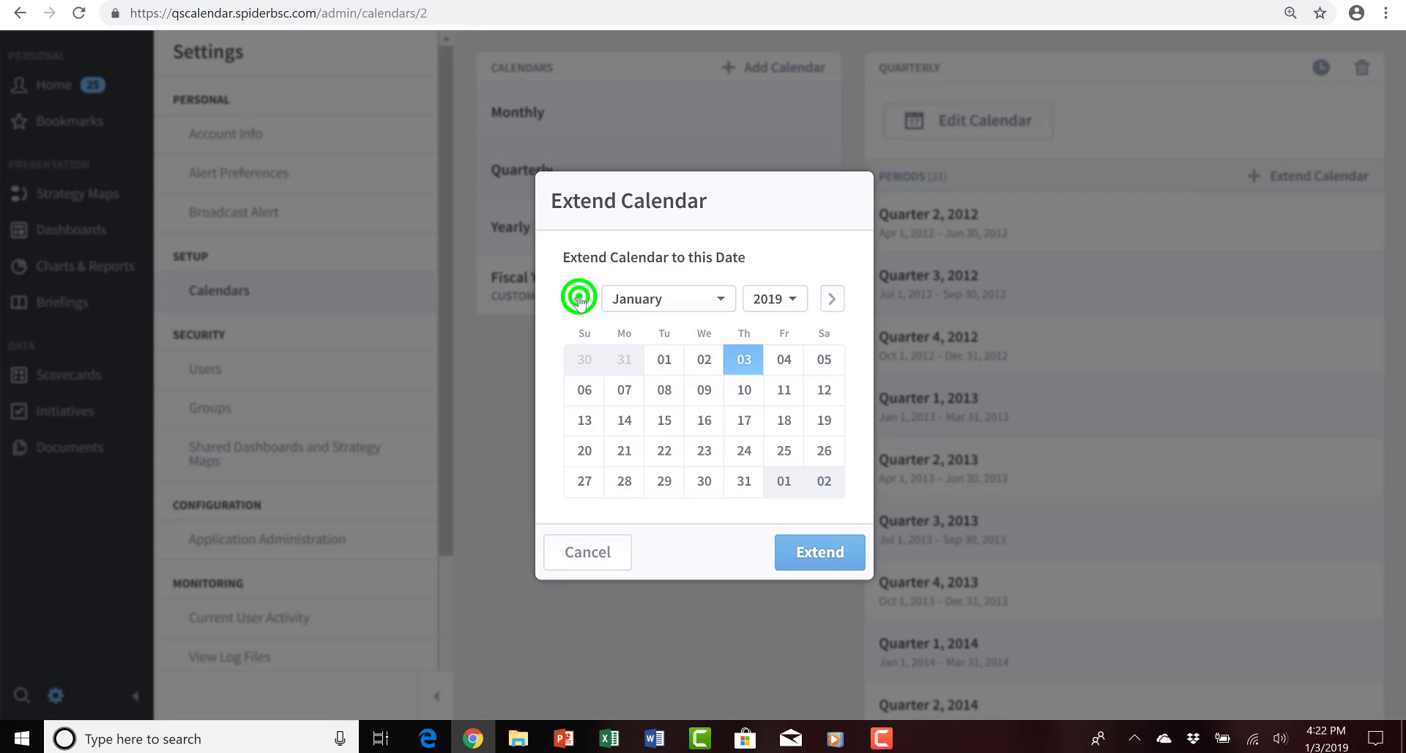
{"action": "left_click", "coordinate": [798, 286]}
{"action": "left_click", "coordinate": [799, 391]}
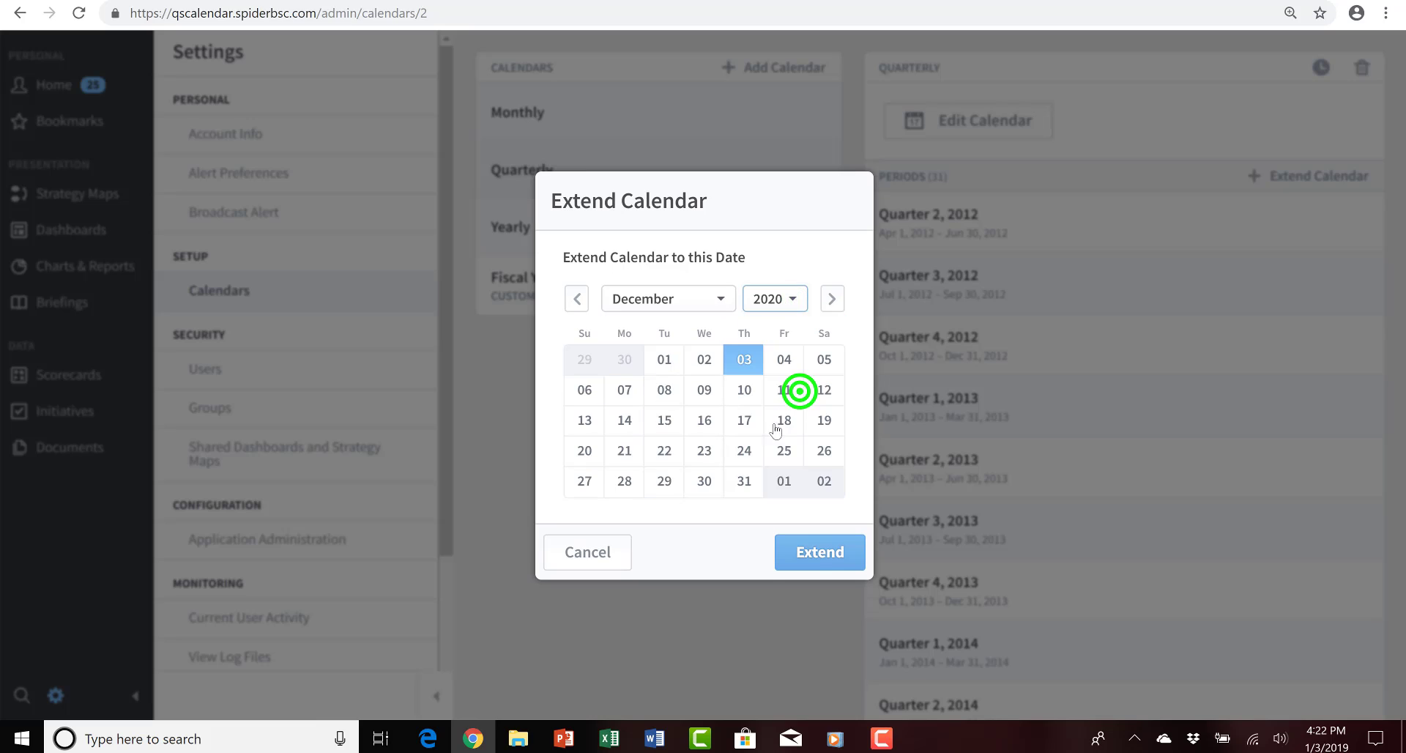
{"action": "left_click", "coordinate": [746, 481]}
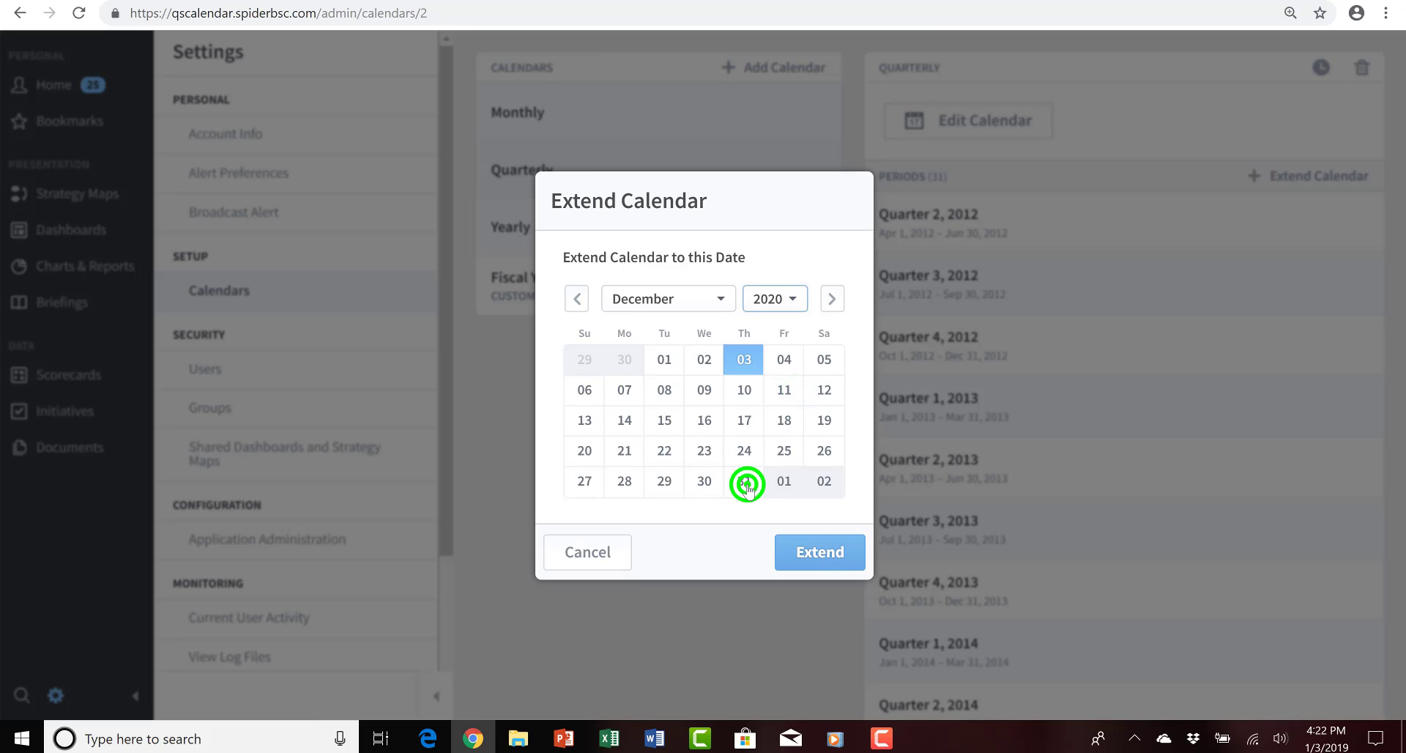
{"action": "left_click", "coordinate": [800, 558]}
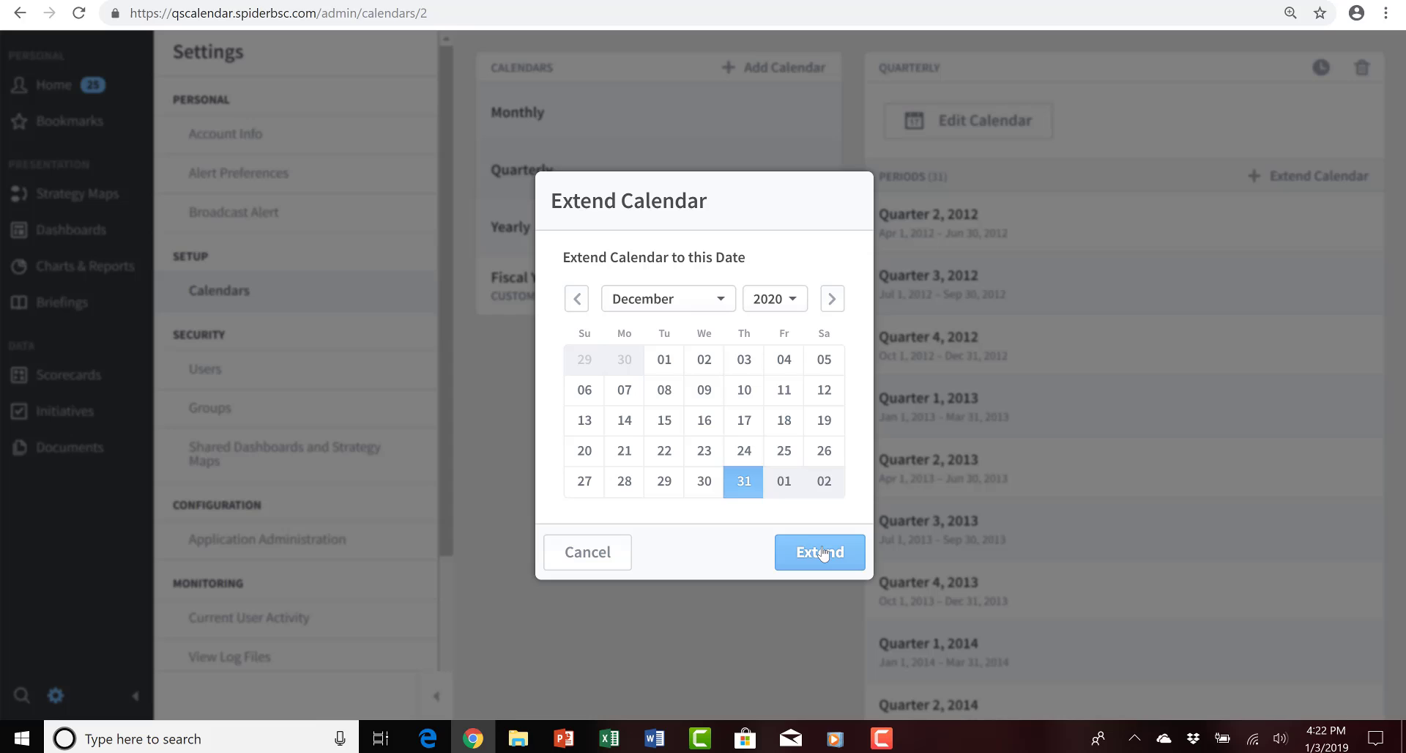
{"action": "left_click", "coordinate": [822, 553]}
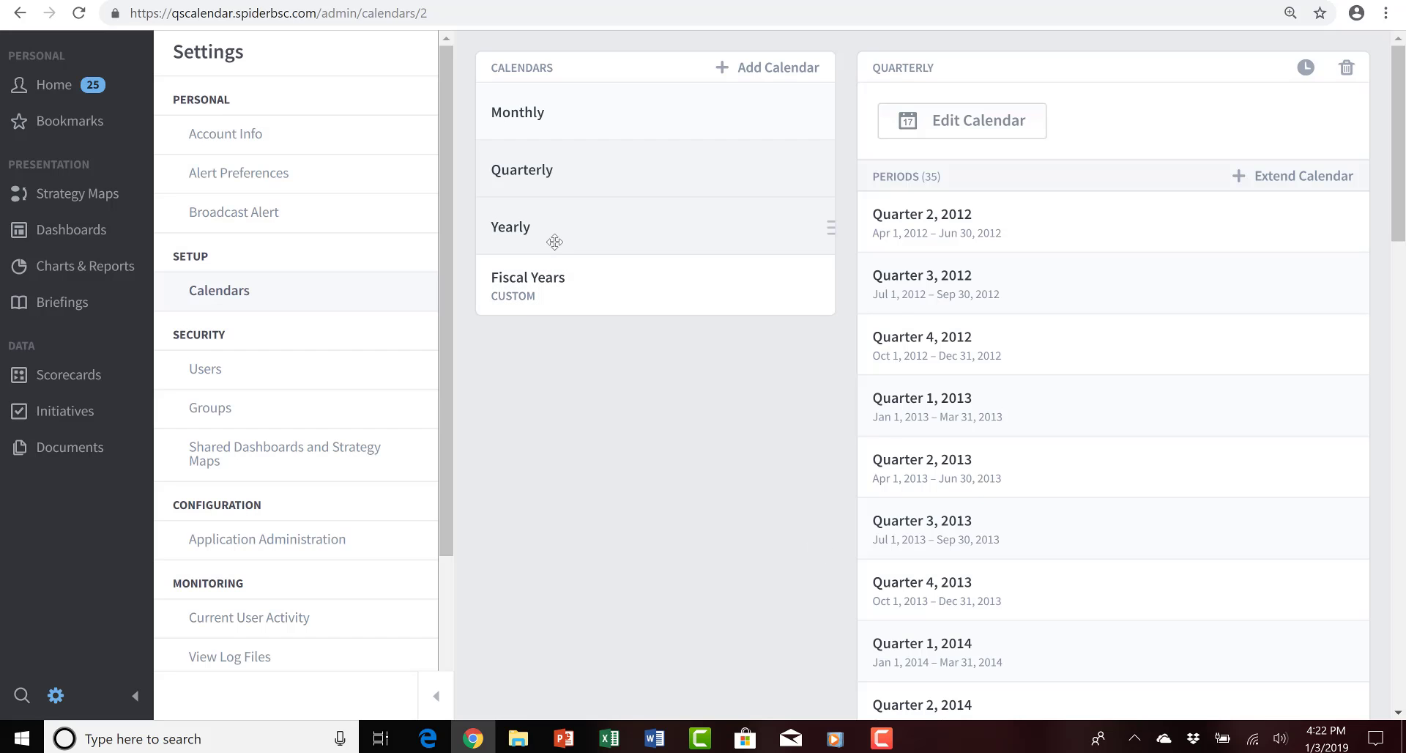
- Extend the Yearly calendar to December 31, 2020
{"action": "left_click", "coordinate": [557, 238]}
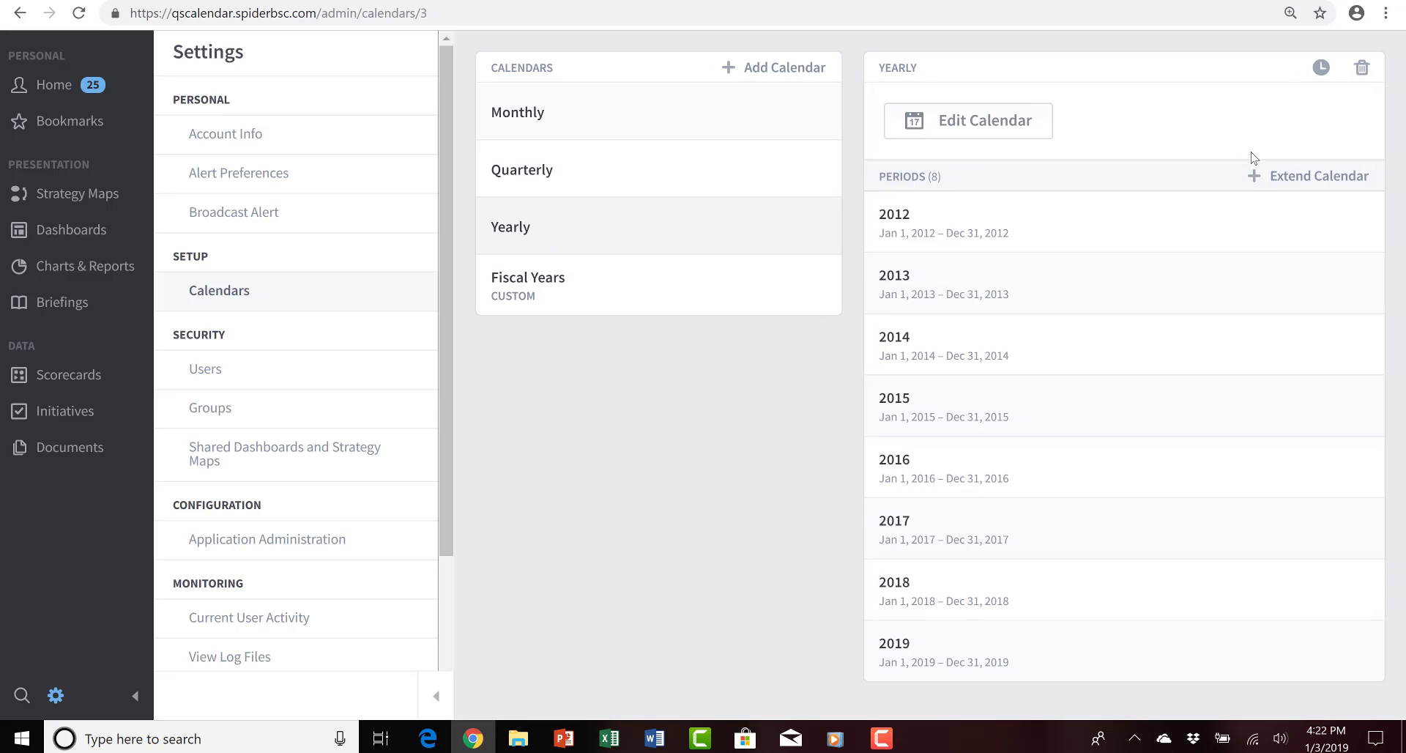
{"action": "left_click", "coordinate": [1302, 180]}
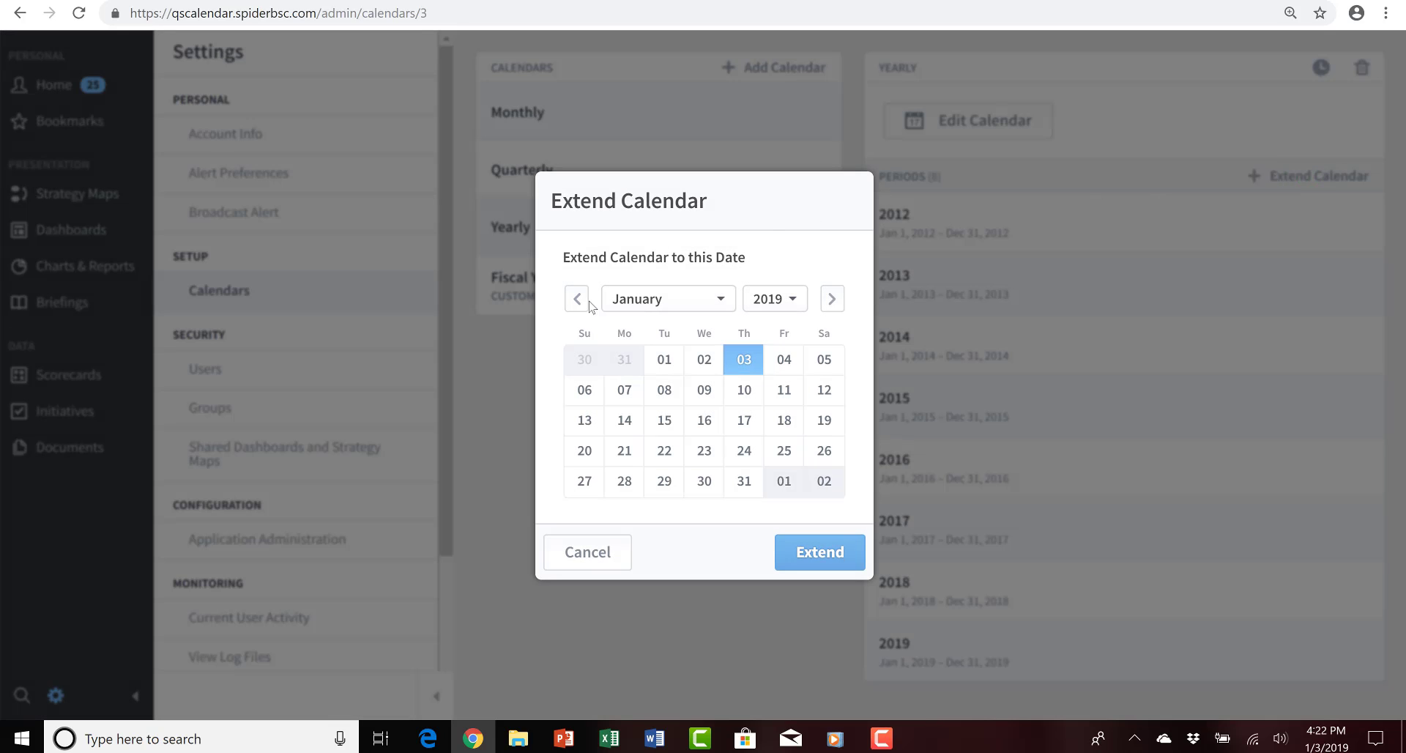
{"action": "left_click", "coordinate": [575, 299]}
{"action": "left_click", "coordinate": [795, 283]}
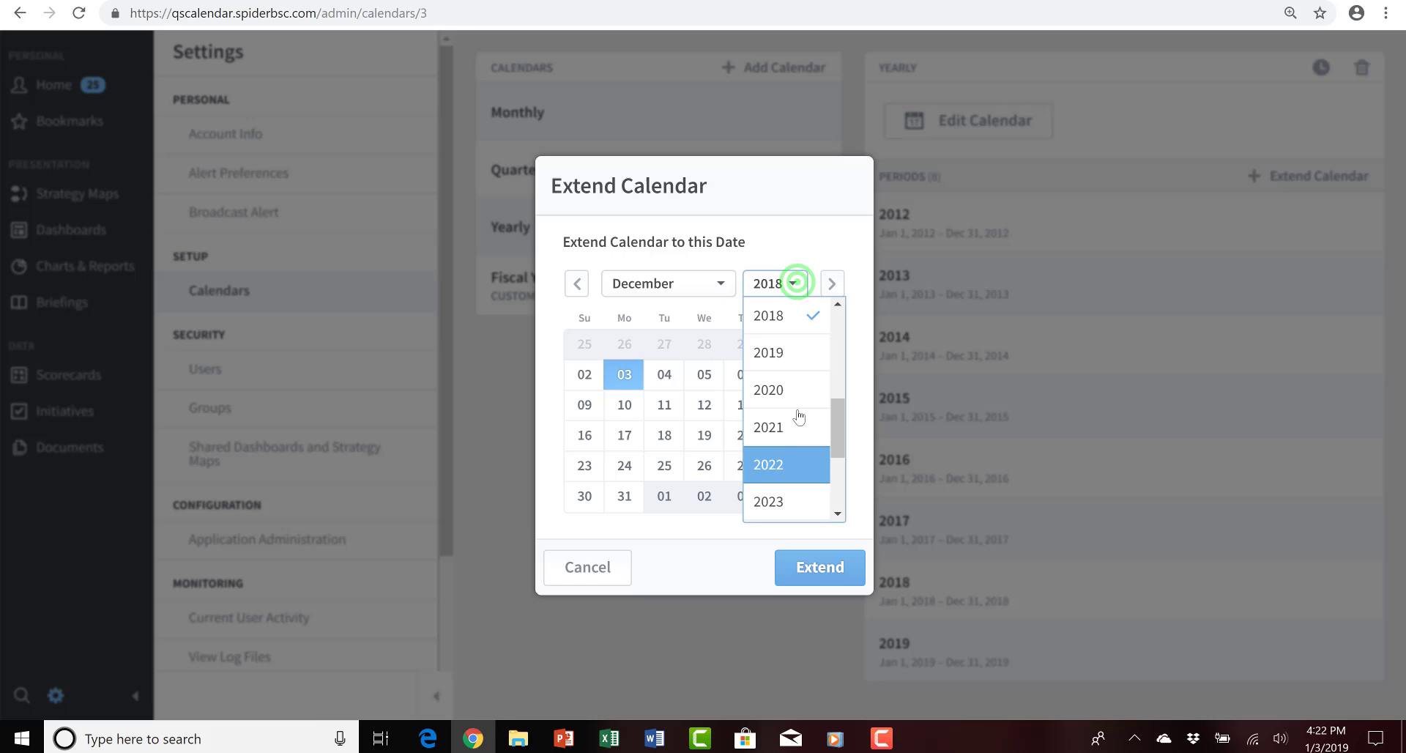
{"action": "left_click", "coordinate": [796, 393]}
{"action": "left_click", "coordinate": [744, 482]}
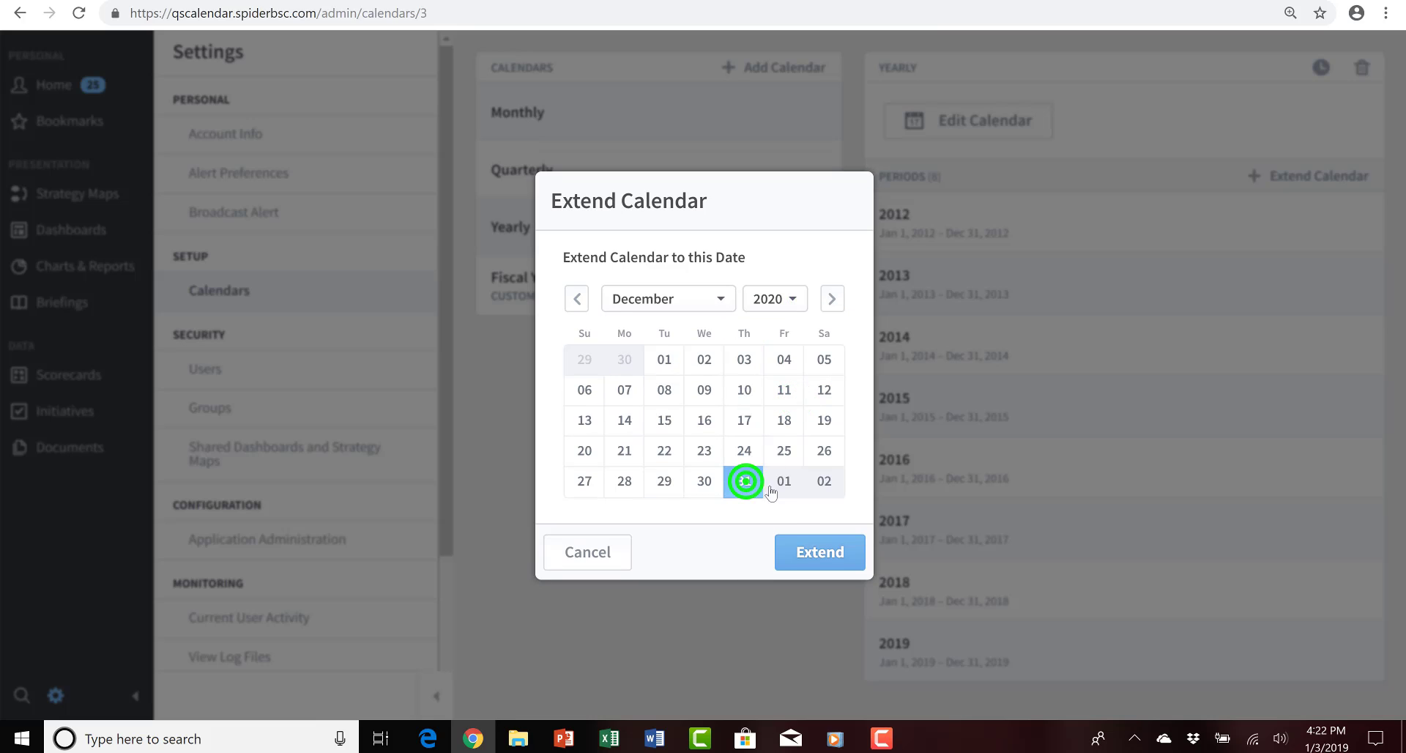
{"action": "left_click", "coordinate": [820, 552]}
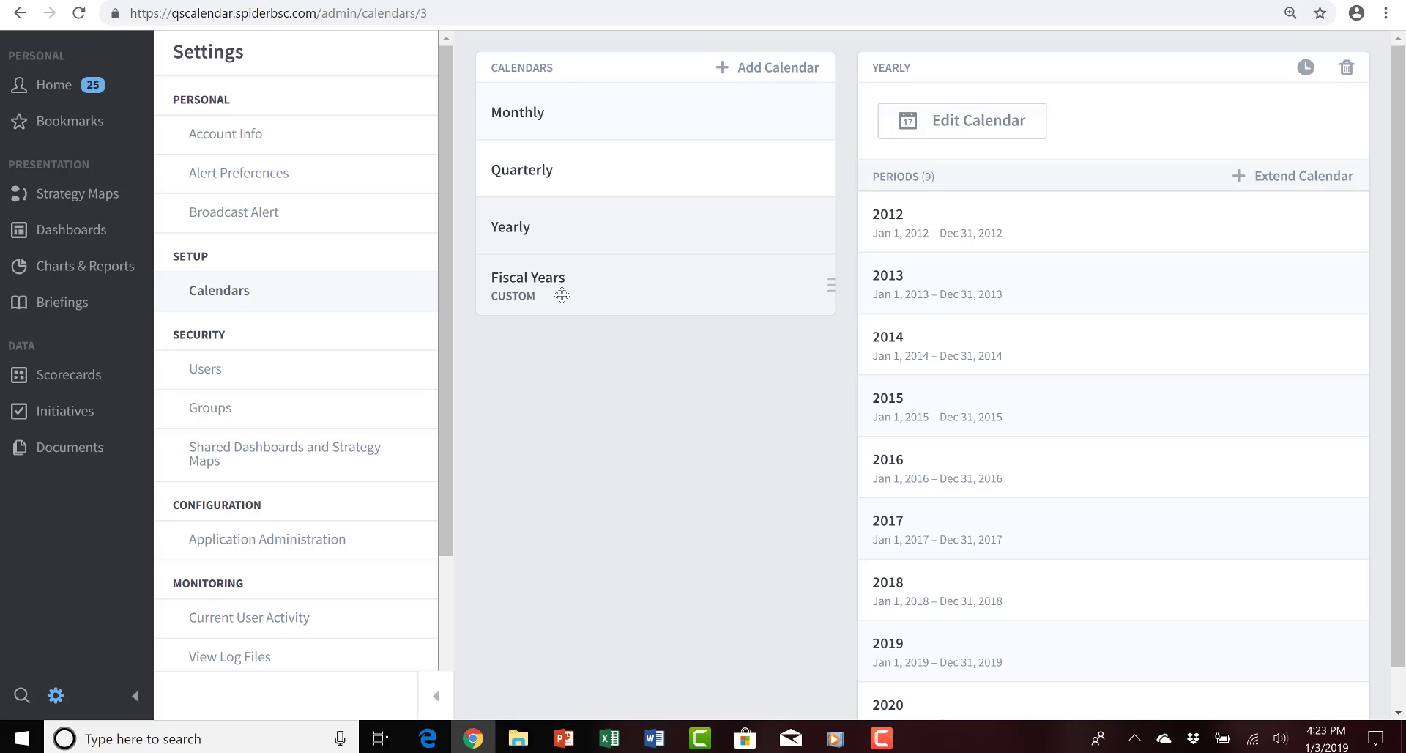
- Start a new period in the custom Fiscal Years calendar and title it Fiscal Year 2020
{"action": "left_click", "coordinate": [594, 286]}
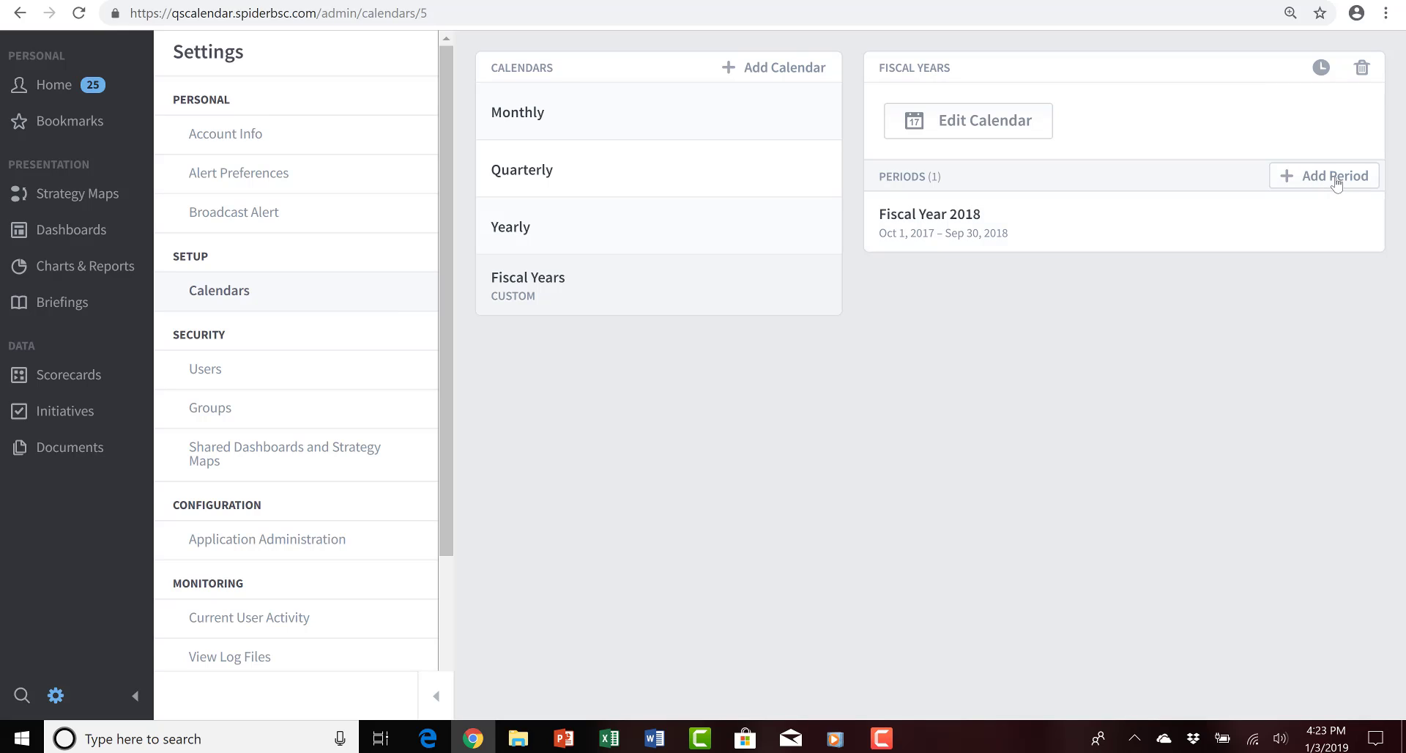
{"action": "left_click", "coordinate": [1335, 180]}
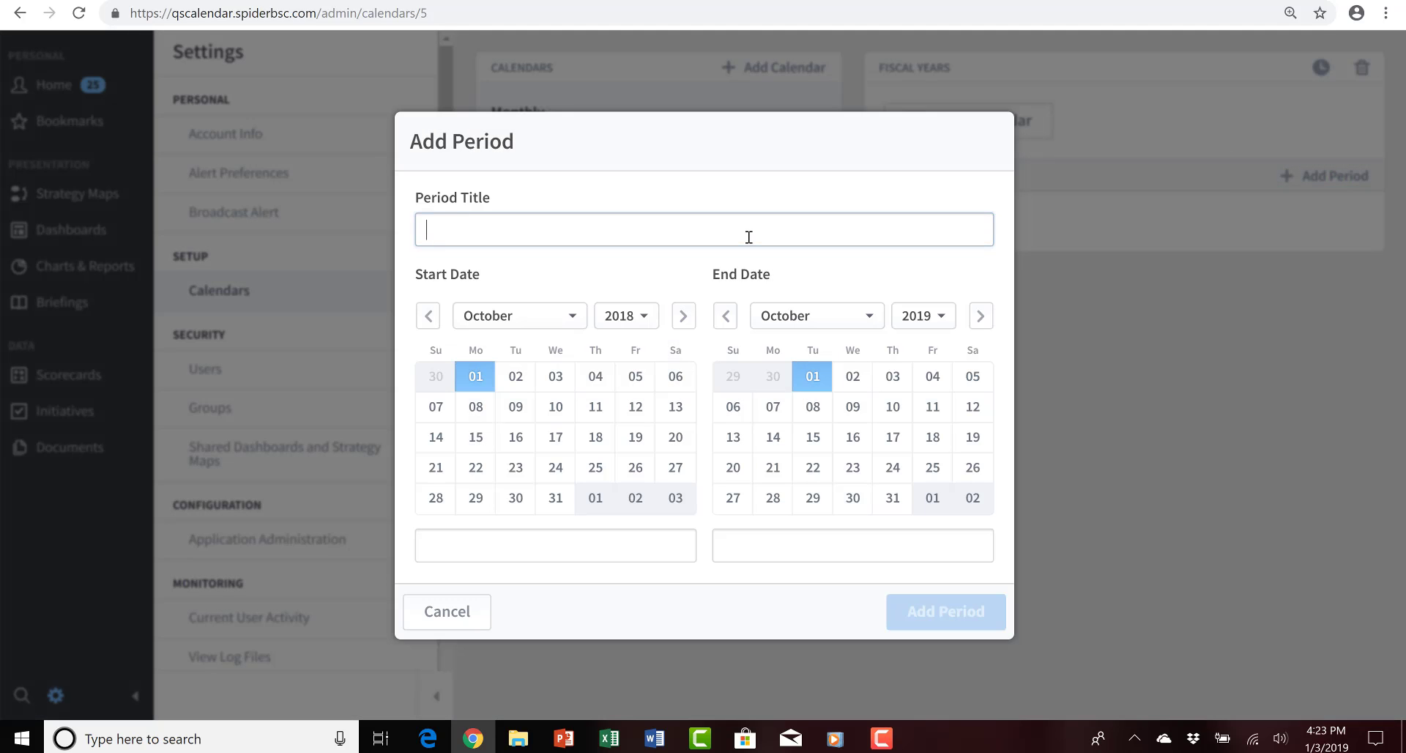
{"action": "type", "text": "Fisca"}
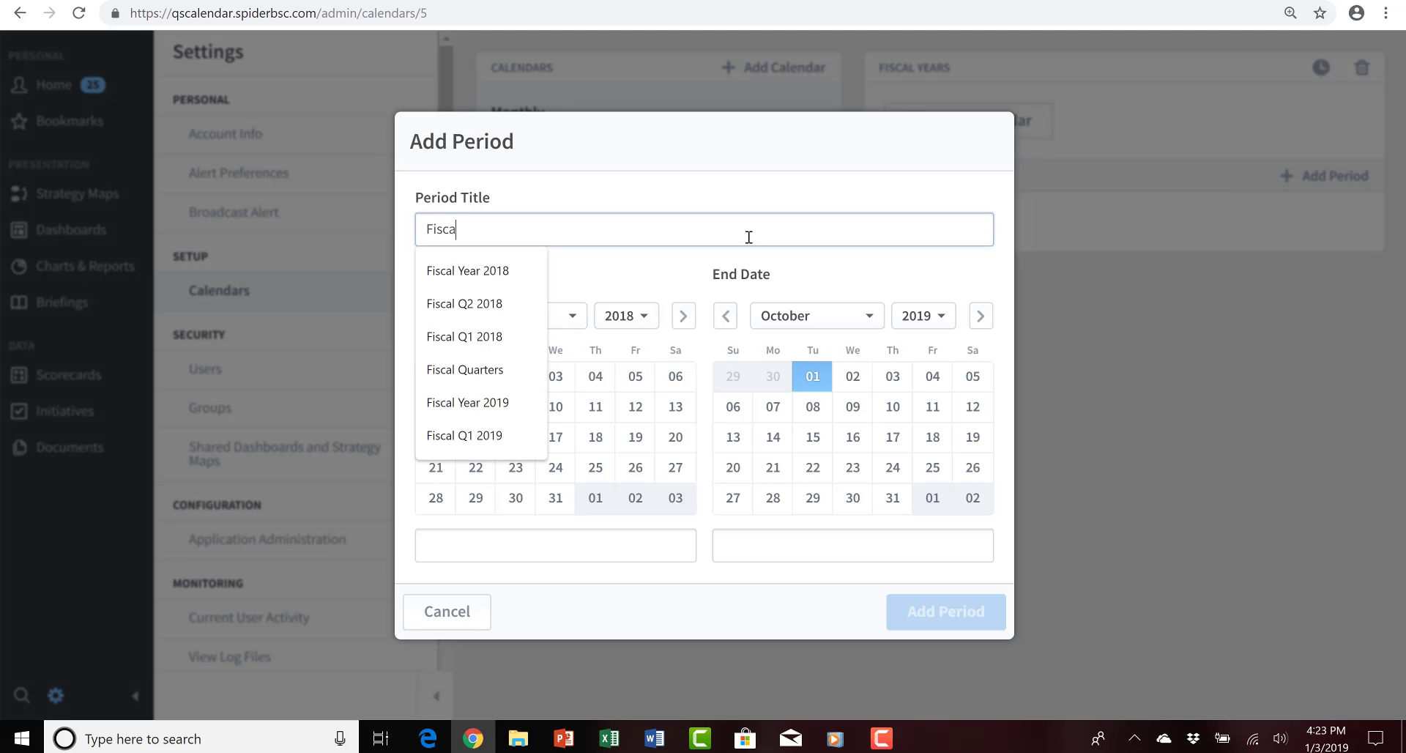
{"action": "type", "text": "l Year "}
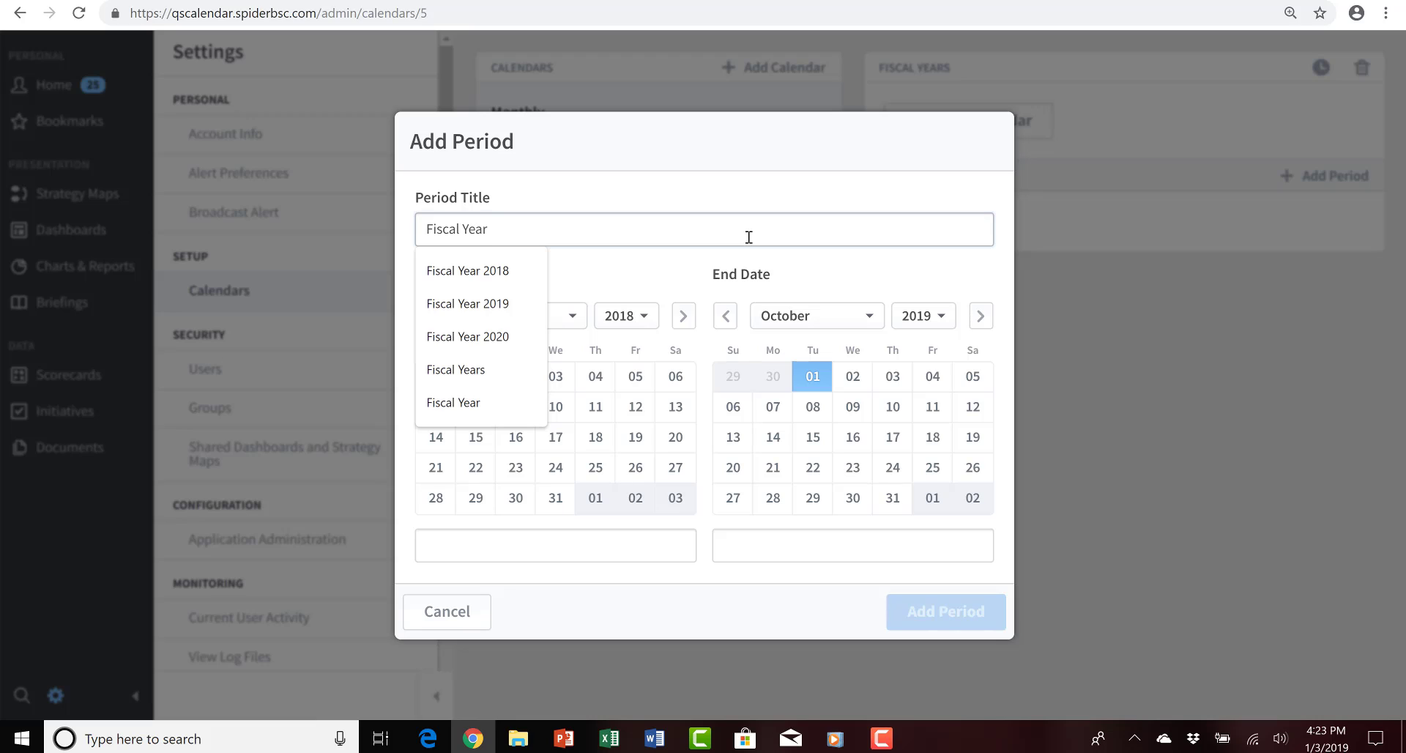
{"action": "type", "text": "20"}
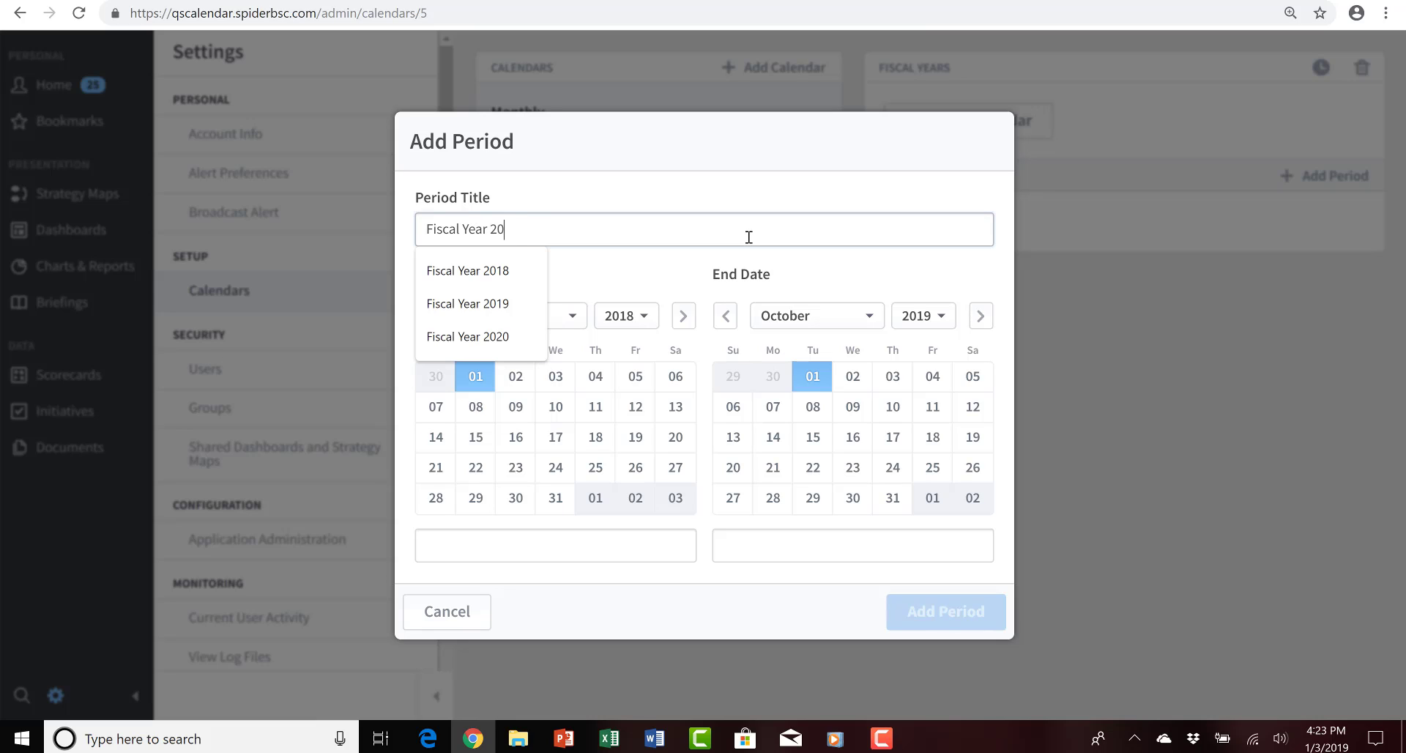
{"action": "type", "text": "20"}
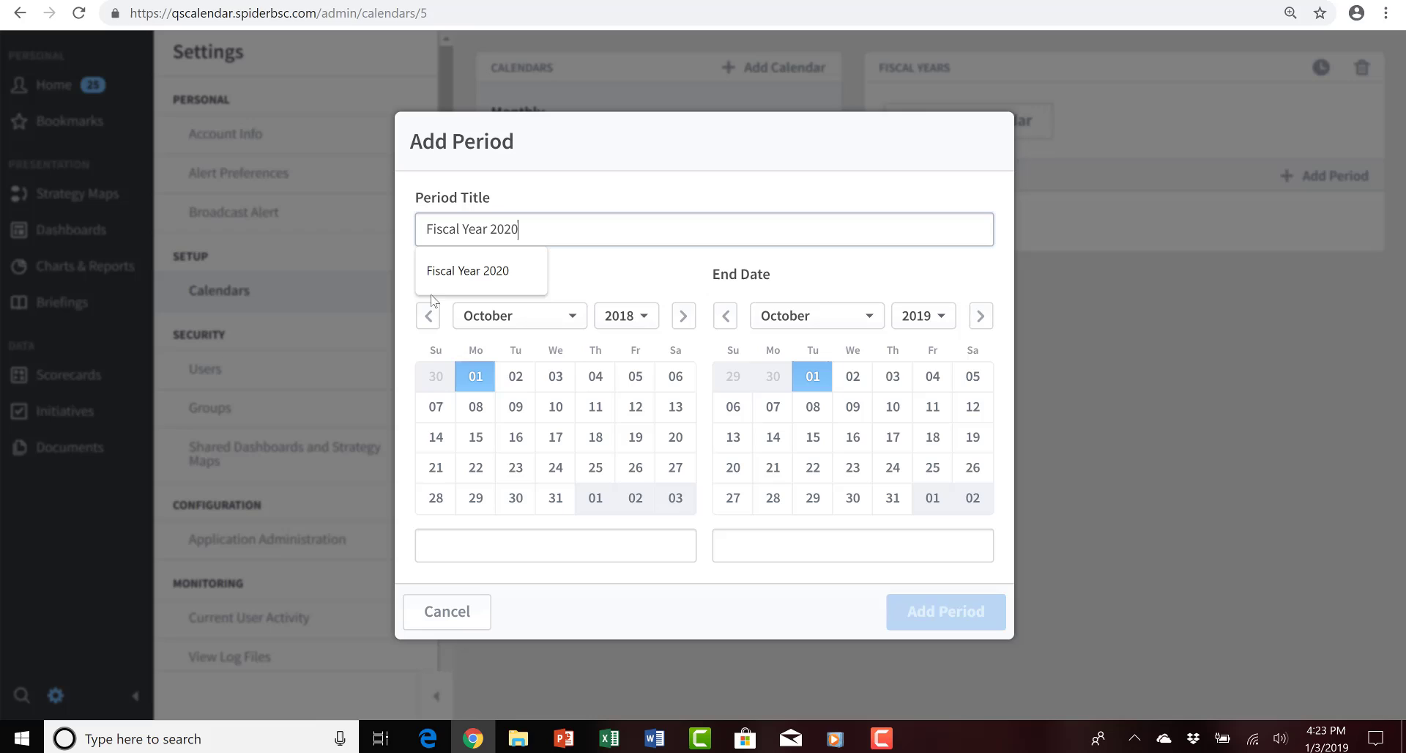
- Set the new fiscal period's start date to 10/1/2019 and end date to 9/30/2020, and add the period
{"action": "left_click", "coordinate": [477, 378]}
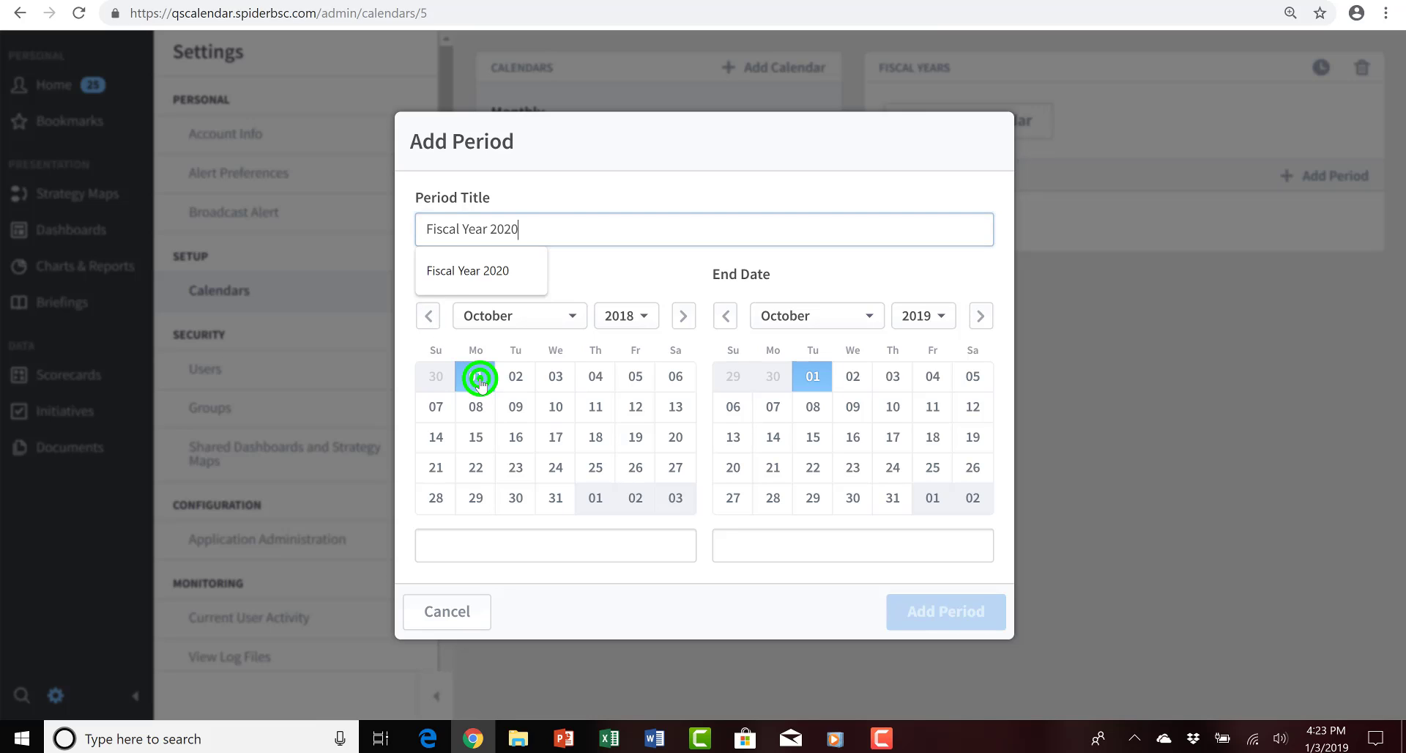
{"action": "left_click", "coordinate": [649, 317]}
{"action": "left_click", "coordinate": [631, 386]}
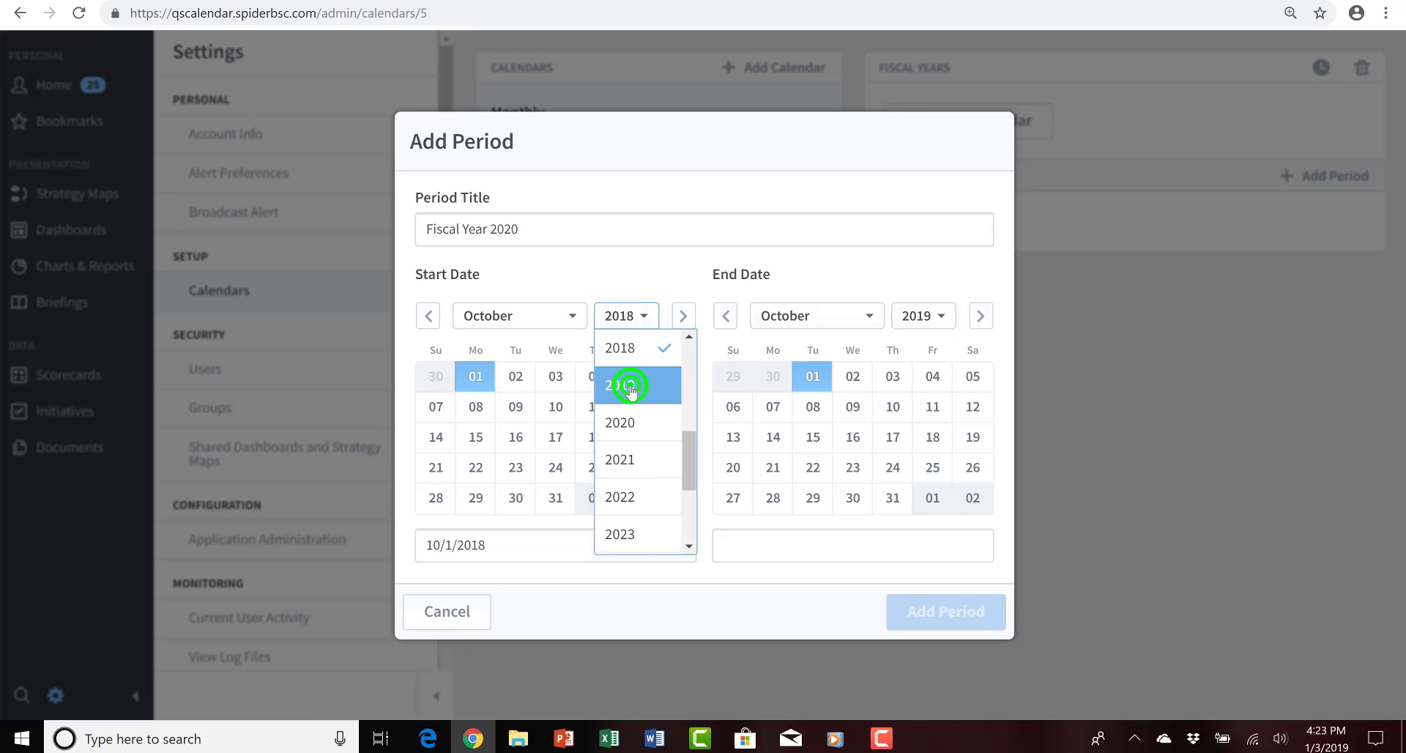
{"action": "left_click", "coordinate": [723, 319]}
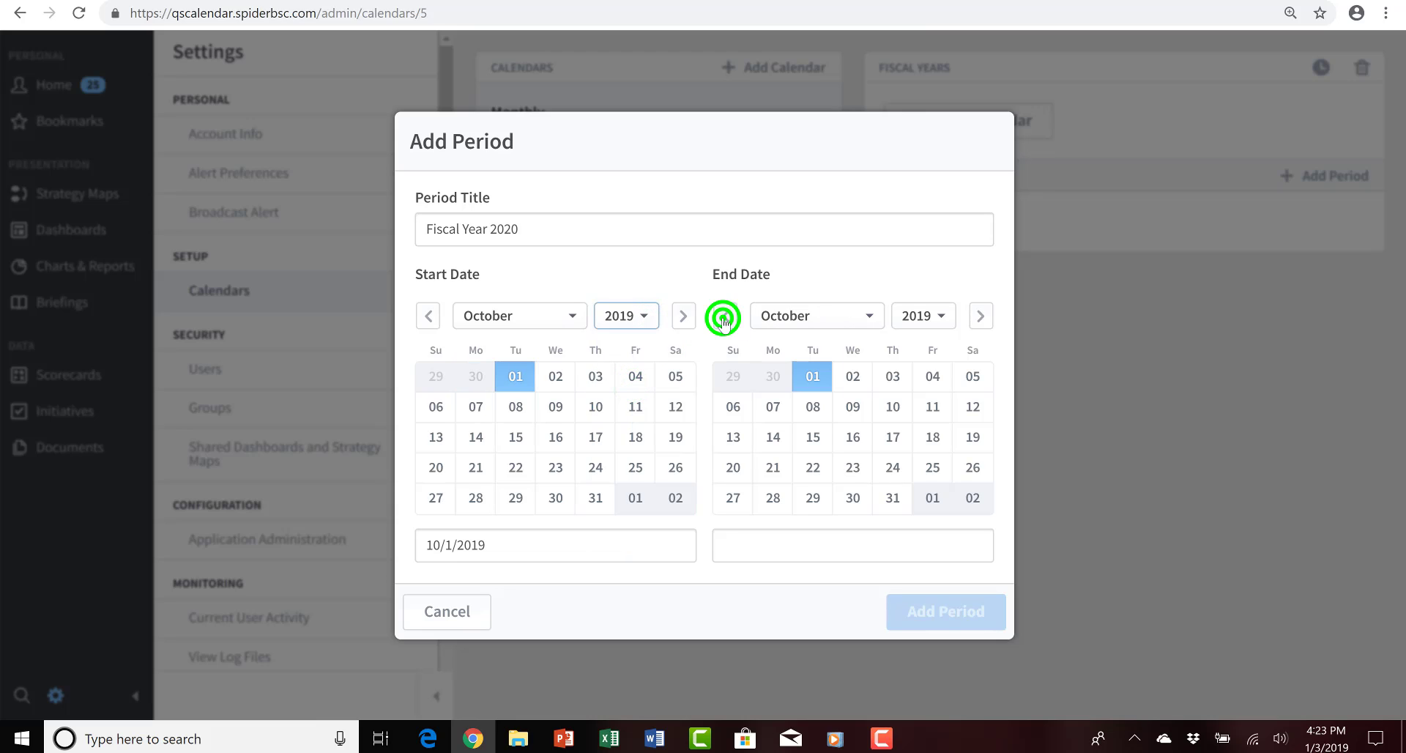
{"action": "left_click", "coordinate": [944, 313]}
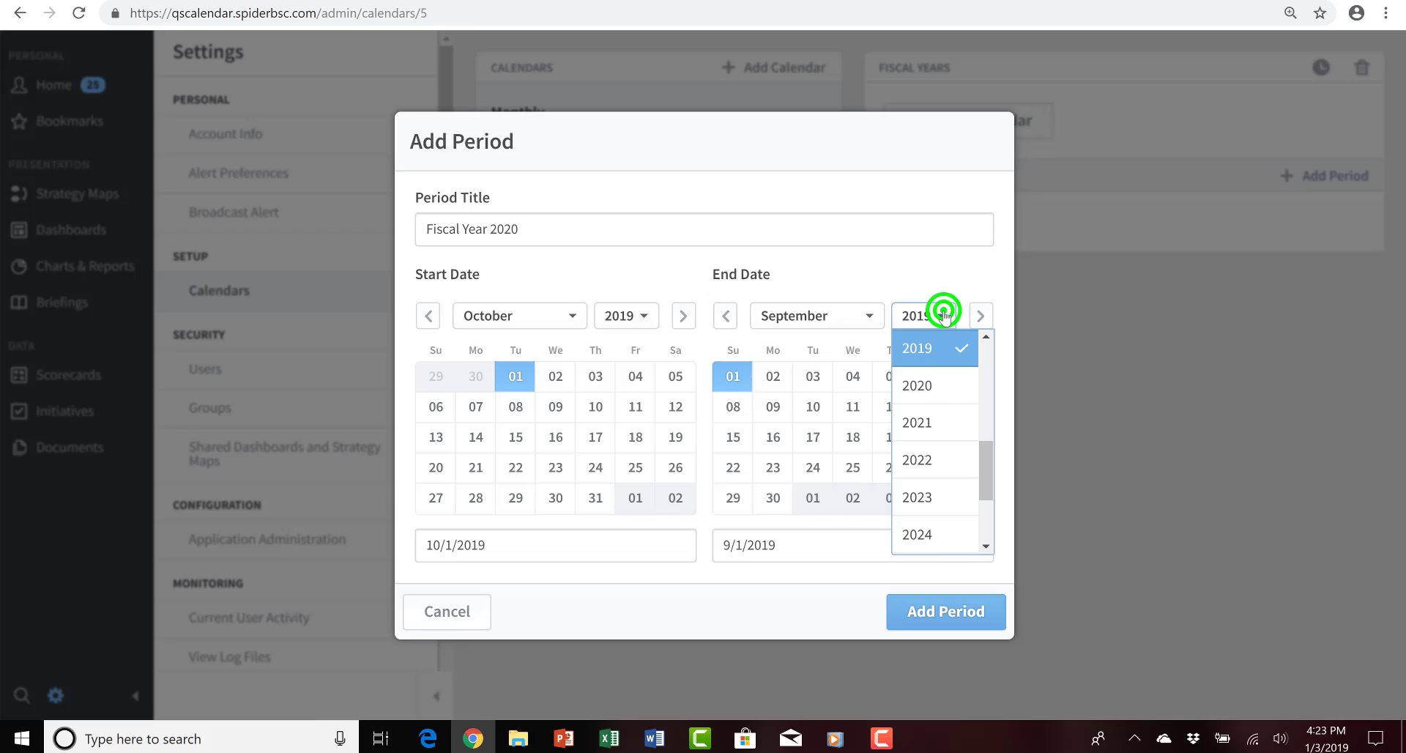
{"action": "left_click", "coordinate": [927, 386]}
{"action": "left_click", "coordinate": [853, 500]}
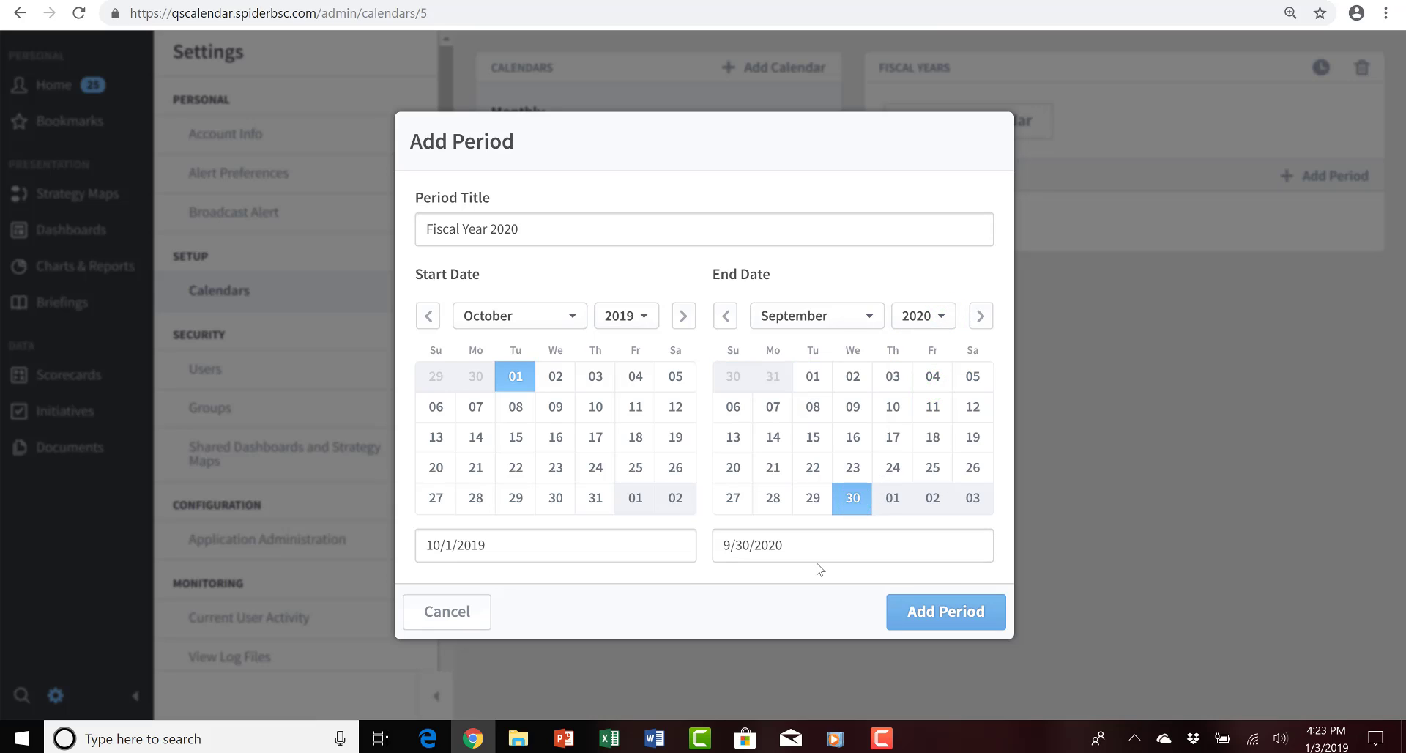
{"action": "left_click", "coordinate": [911, 621]}
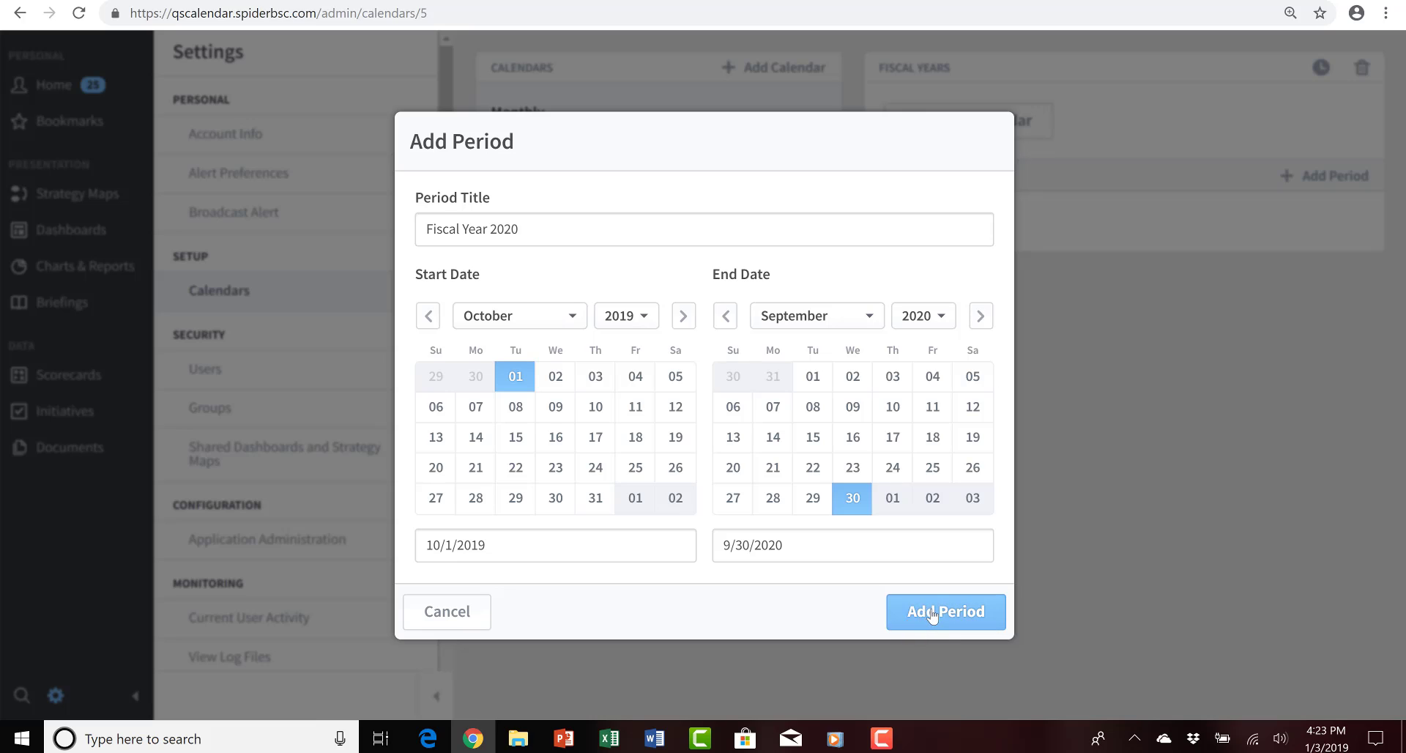
{"action": "left_click", "coordinate": [932, 612]}
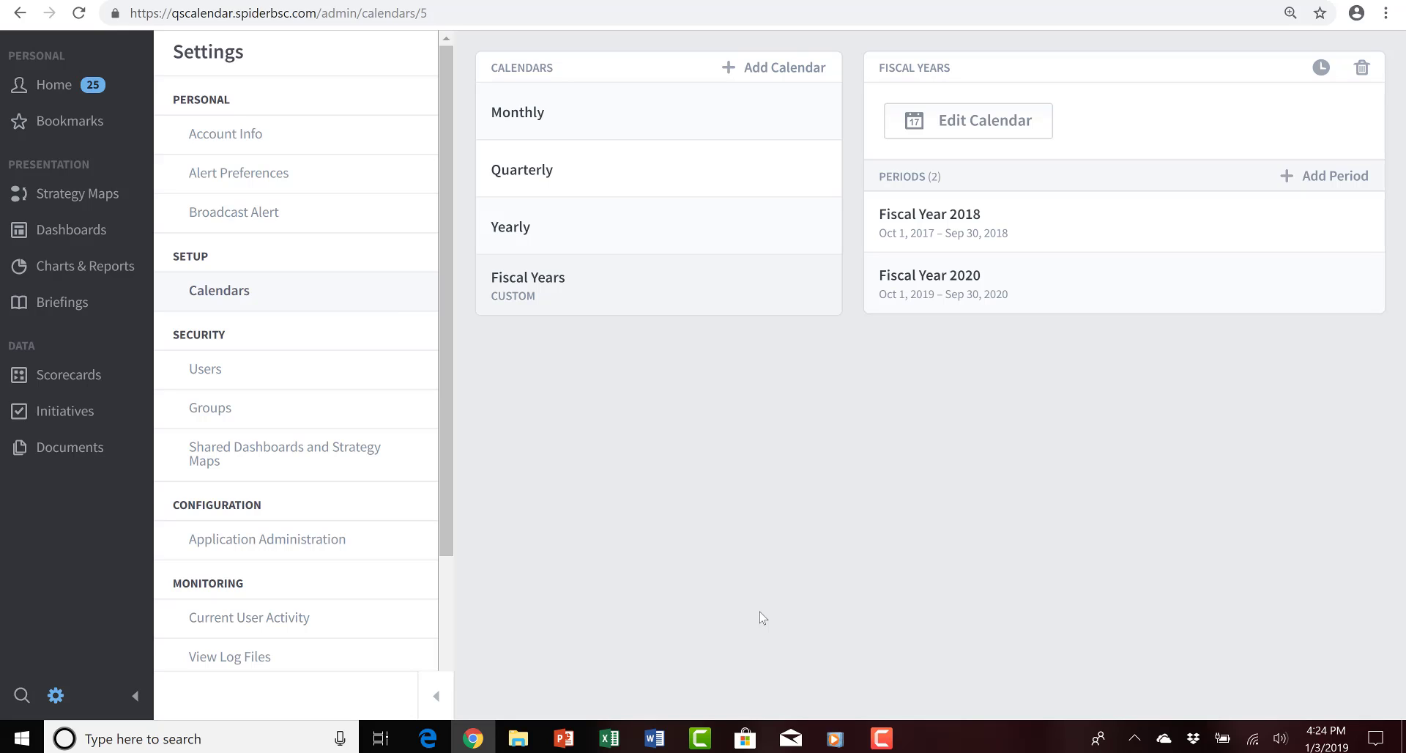
- Open Training Revenue under Revenue in the Financial scorecard and advance one reporting period past December 2019
{"action": "left_click", "coordinate": [68, 374]}
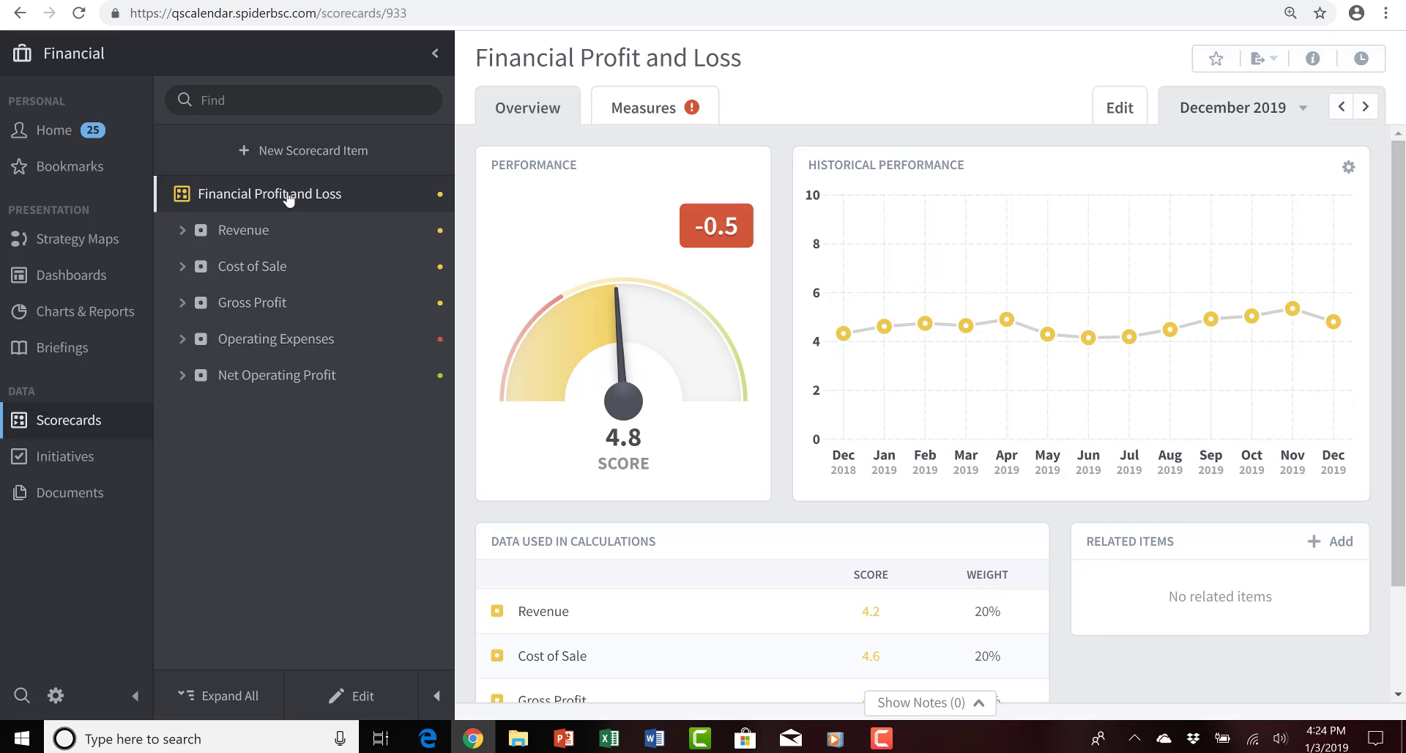
{"action": "left_click", "coordinate": [181, 229]}
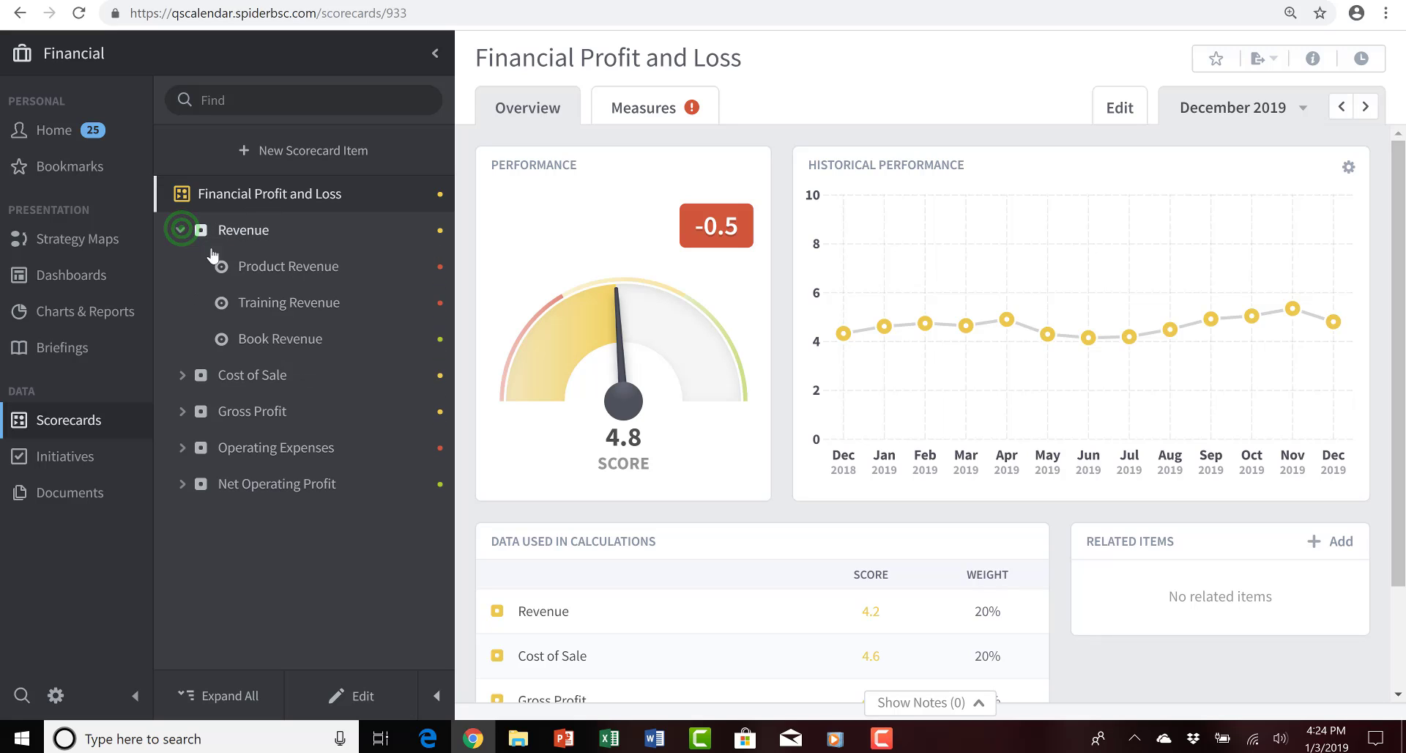
{"action": "left_click", "coordinate": [275, 303]}
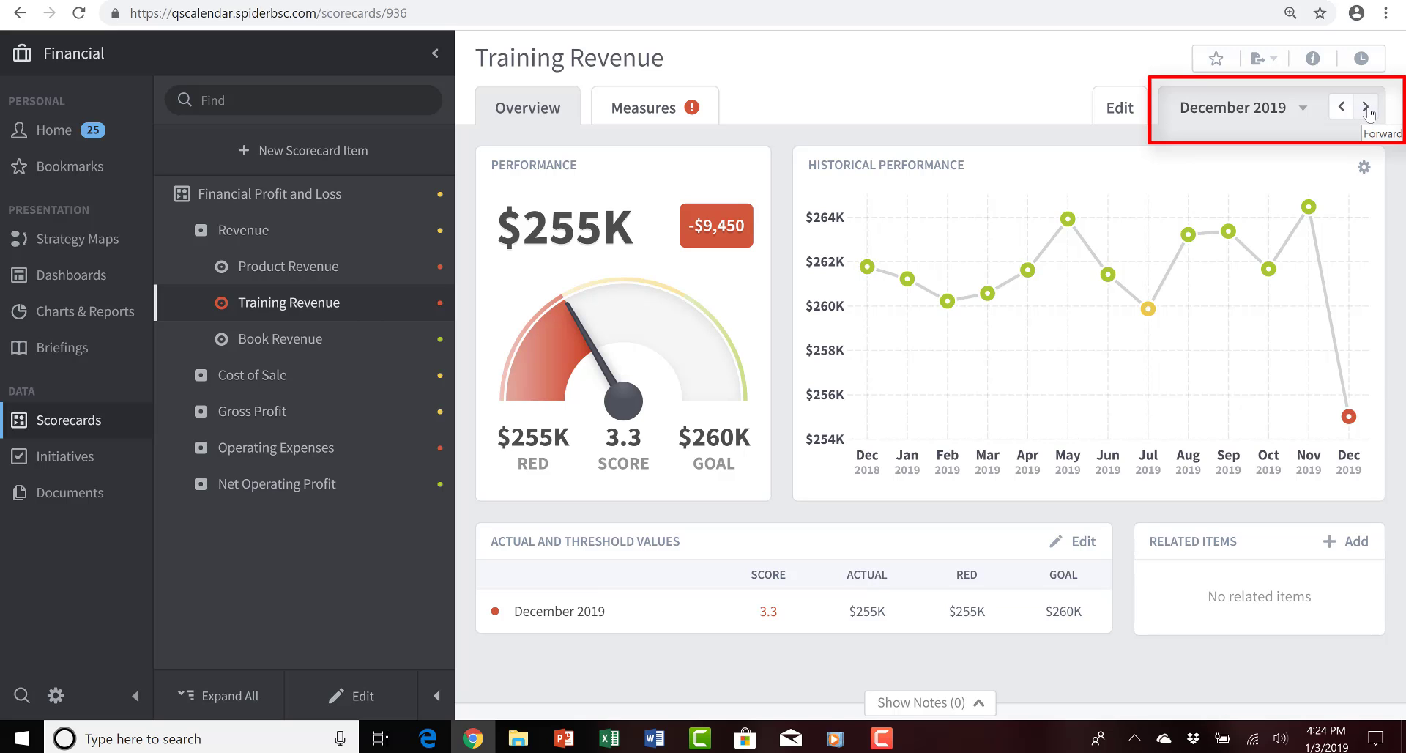
{"action": "left_click", "coordinate": [1367, 110]}
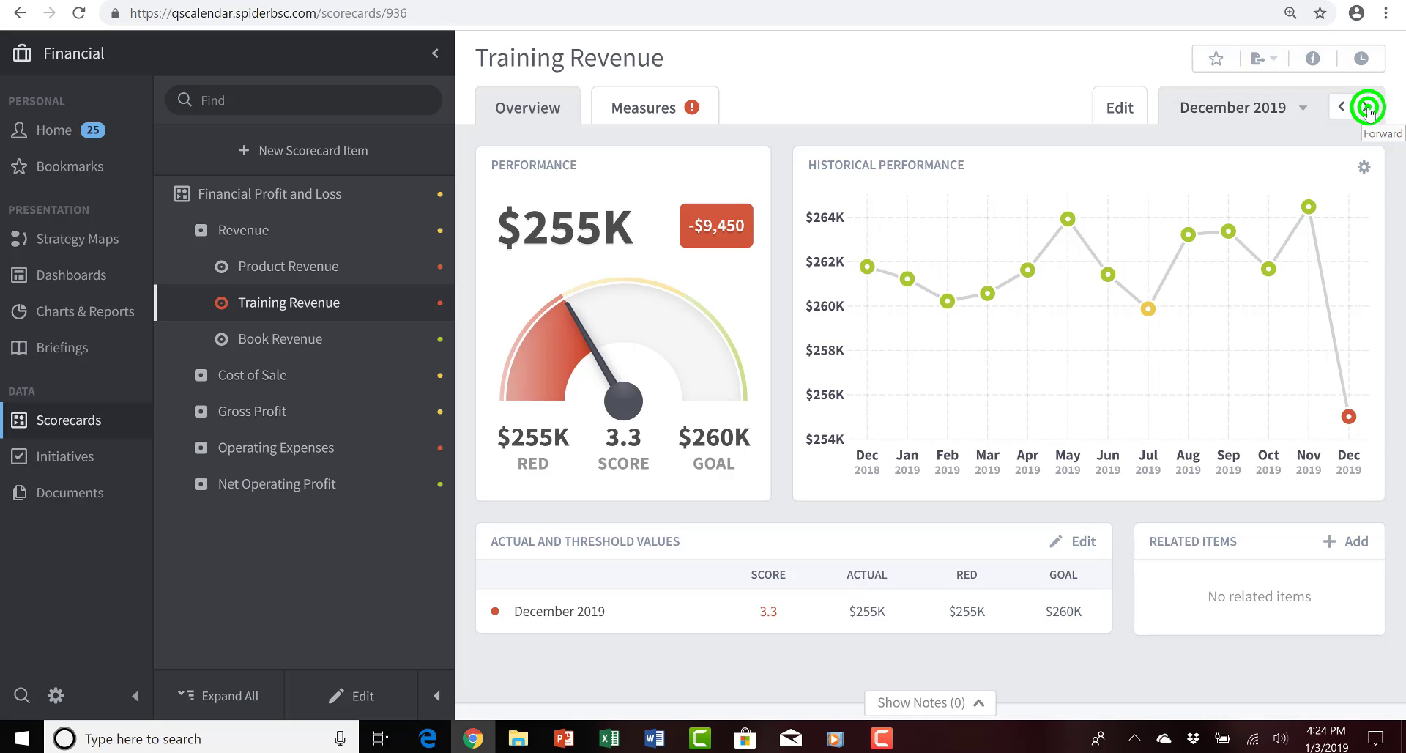
- Browse the Training Revenue reporting periods forward to March 2020 and go back to January 2020
{"action": "left_click", "coordinate": [1366, 110]}
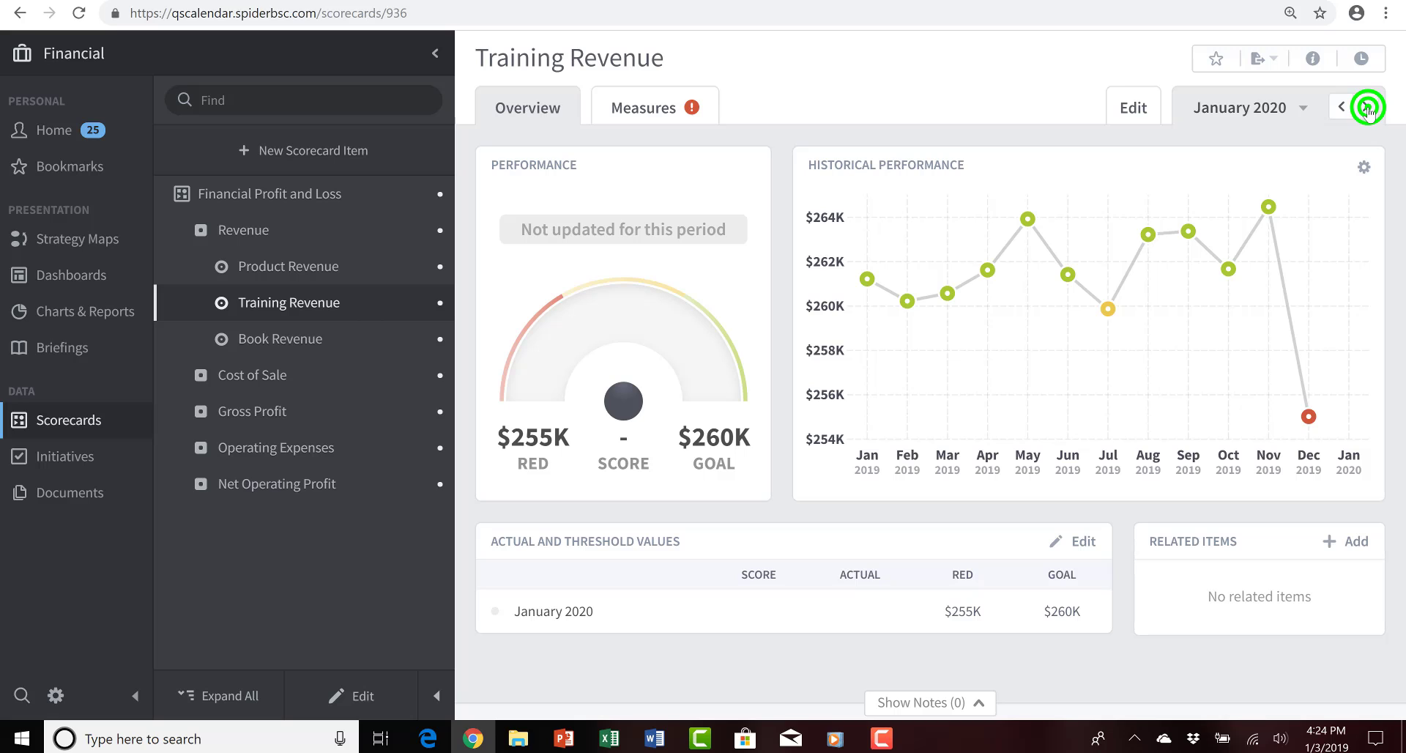
{"action": "left_click", "coordinate": [1366, 110]}
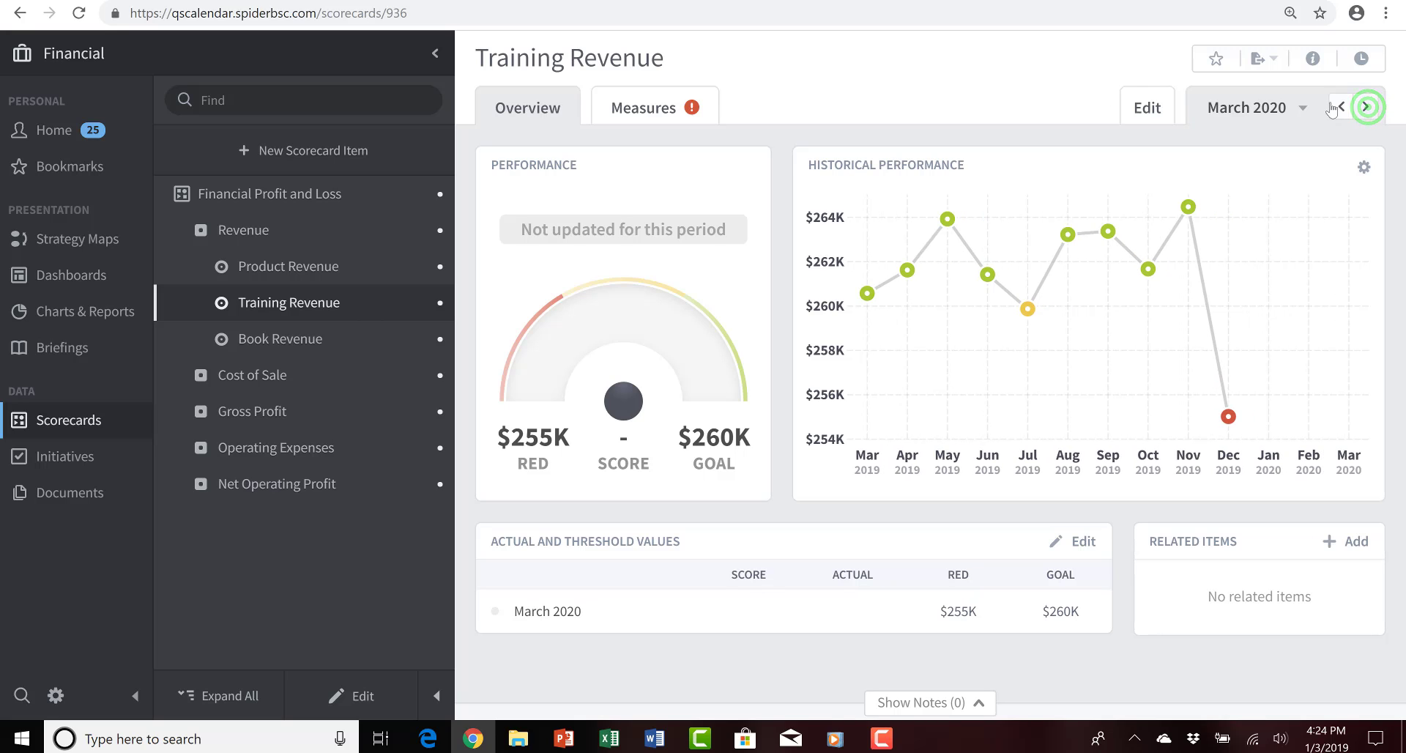
{"action": "left_click", "coordinate": [1342, 108]}
{"action": "left_click", "coordinate": [1343, 108]}
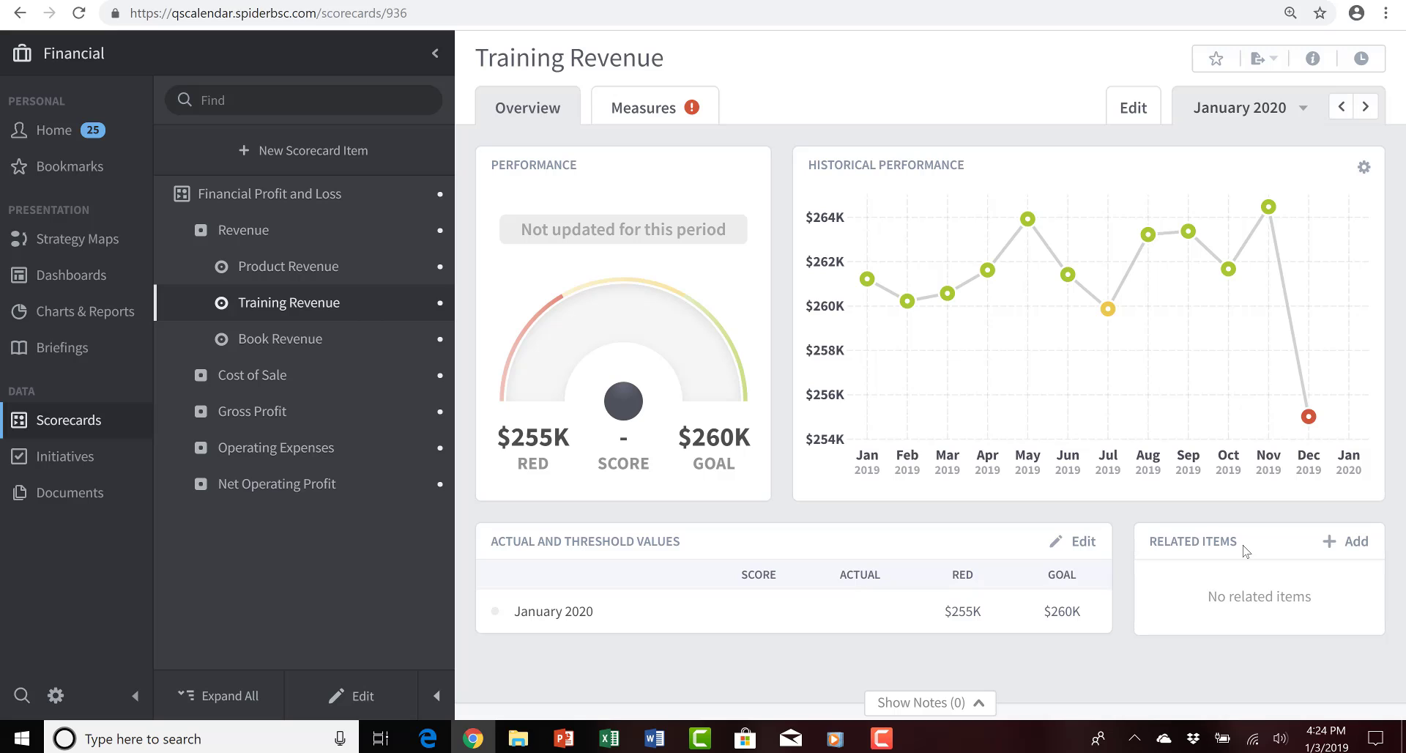
- Enter 262000 as the January 2020 actual value for Training Revenue and save it
{"action": "left_click", "coordinate": [1088, 543]}
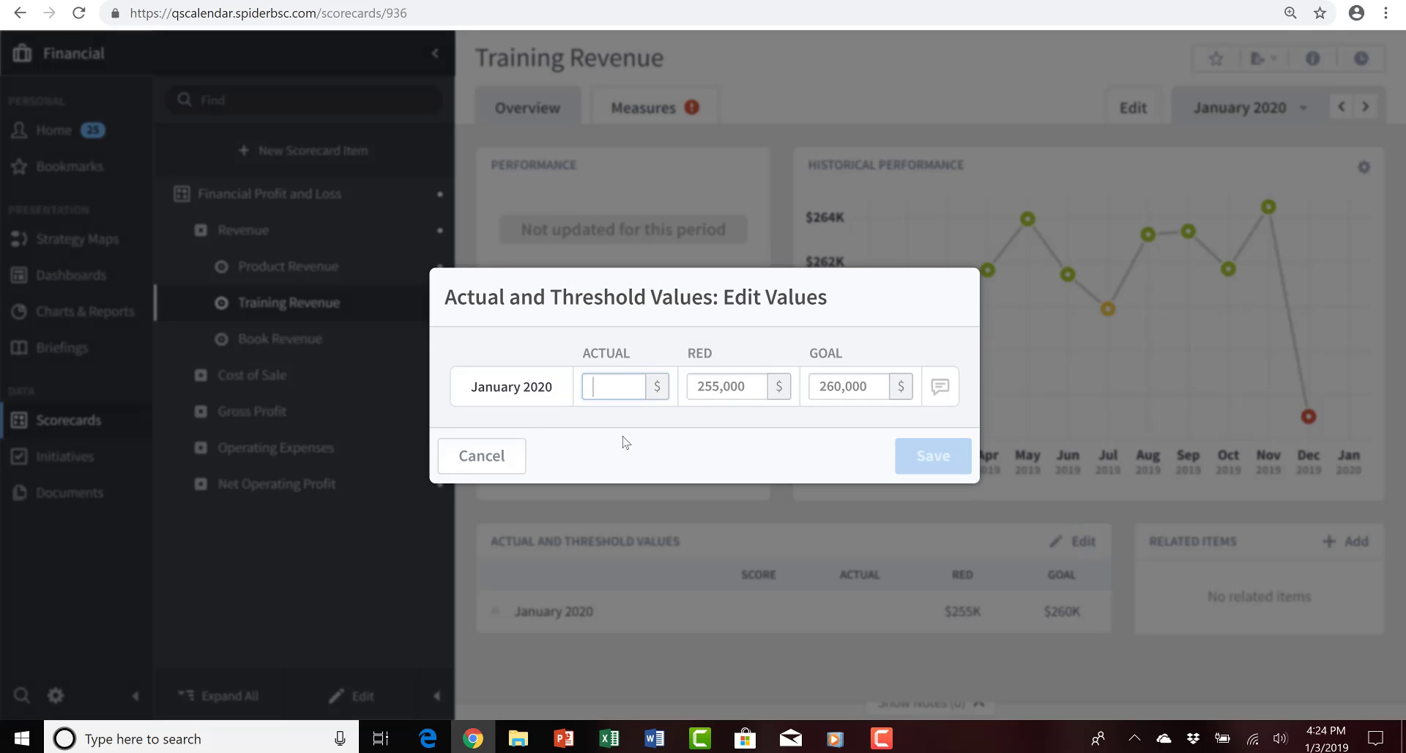
{"action": "type", "text": "2620"}
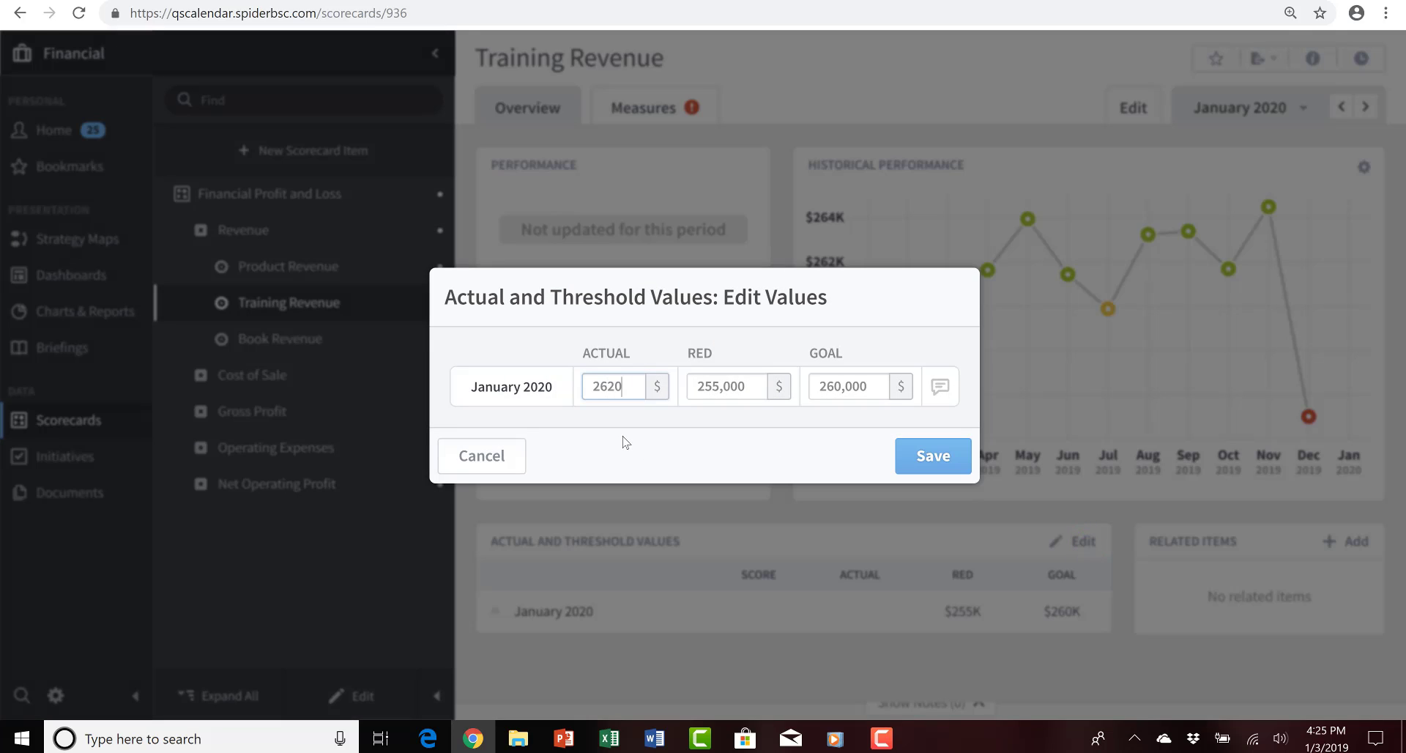
{"action": "type", "text": "00"}
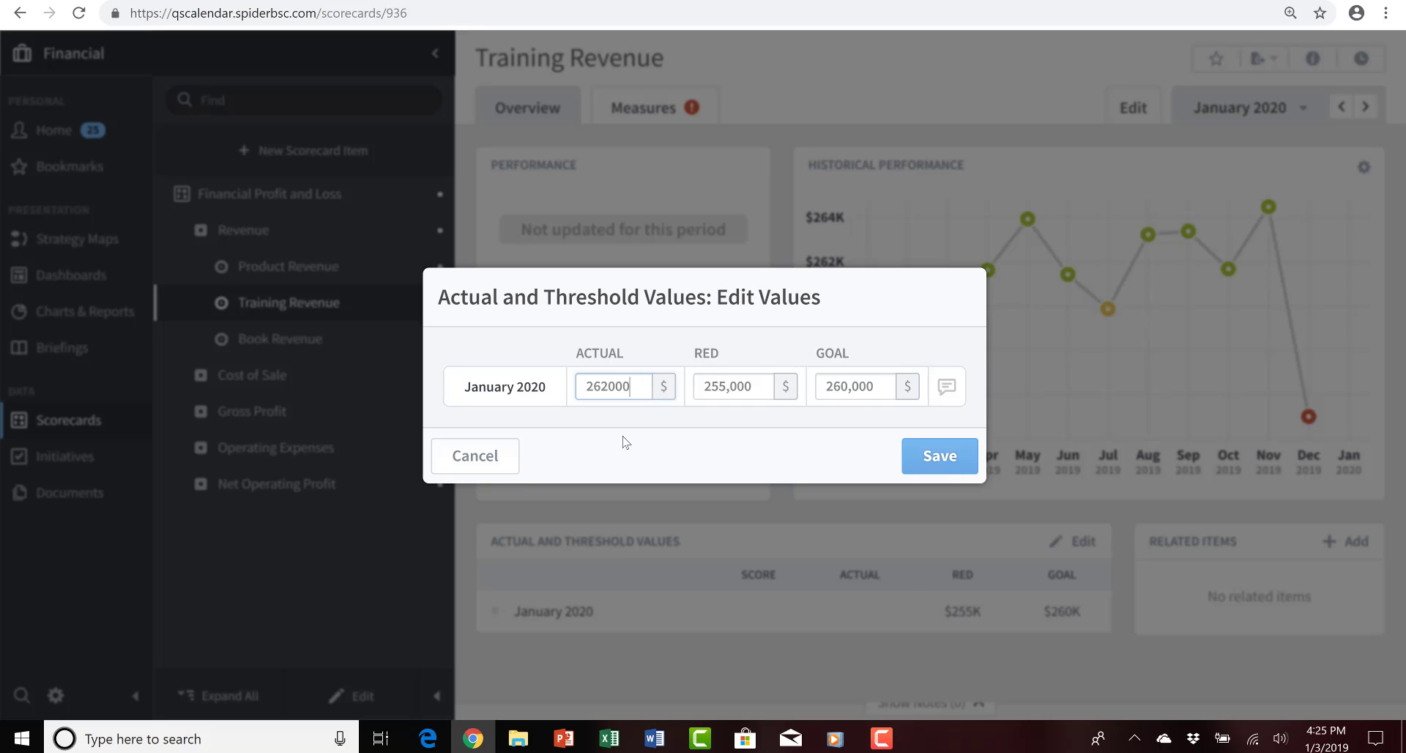
{"action": "left_click", "coordinate": [944, 455]}
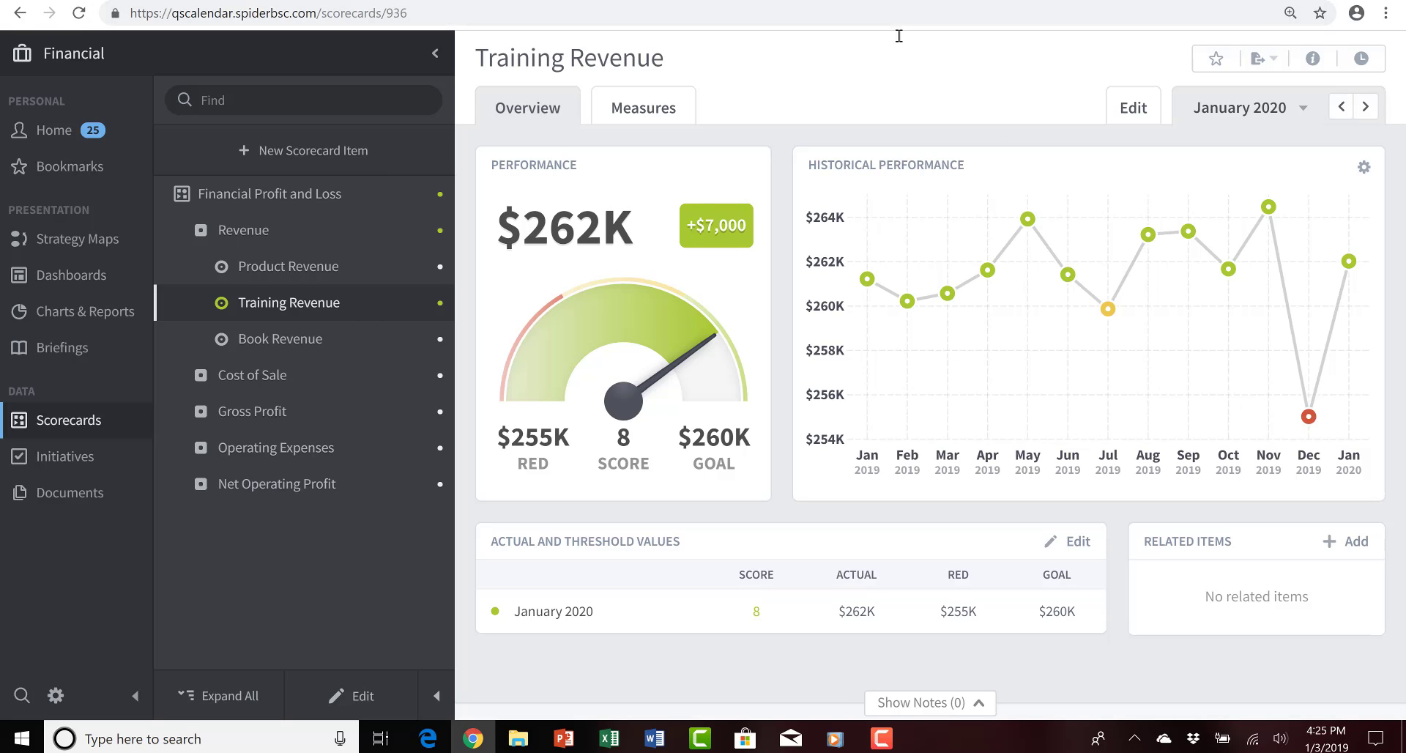
{"action": "mouse_move", "coordinate": [1358, 255]}
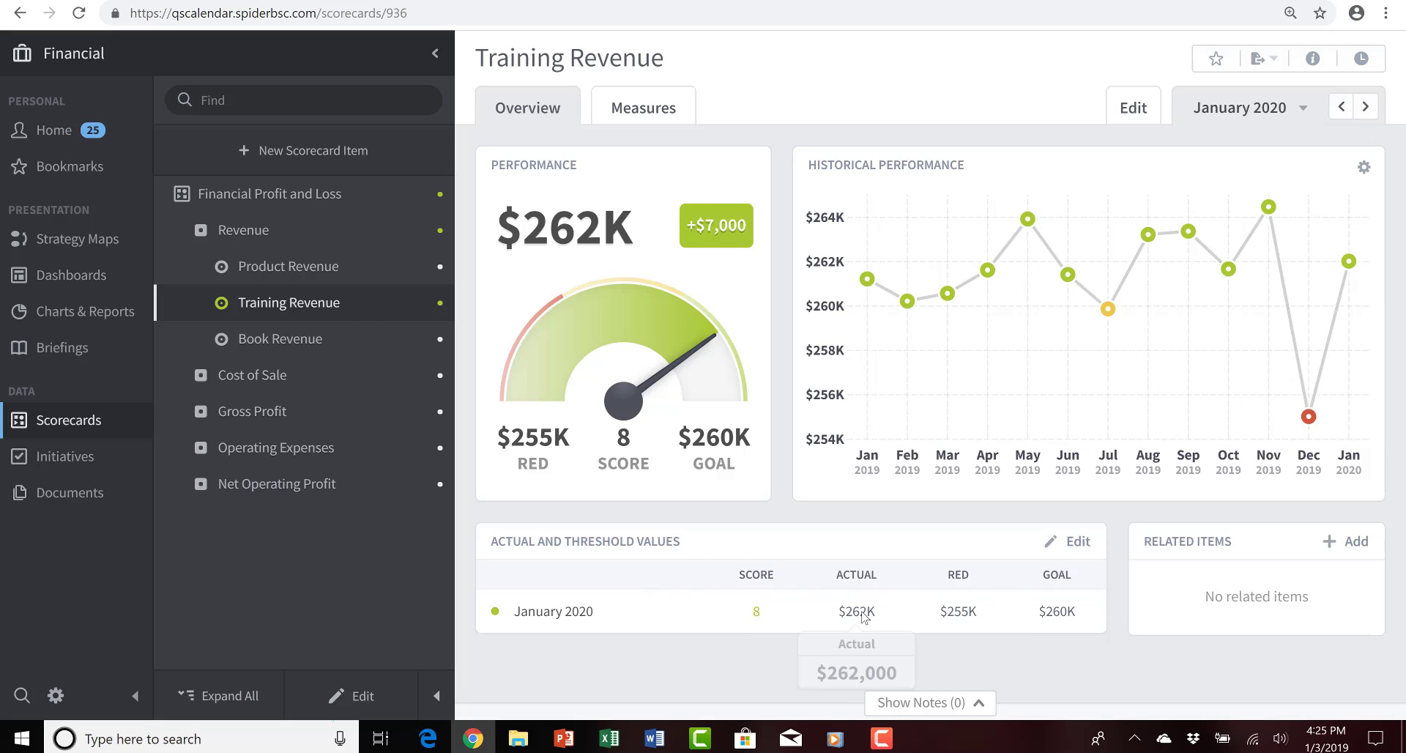
{"action": "mouse_move", "coordinate": [861, 618]}
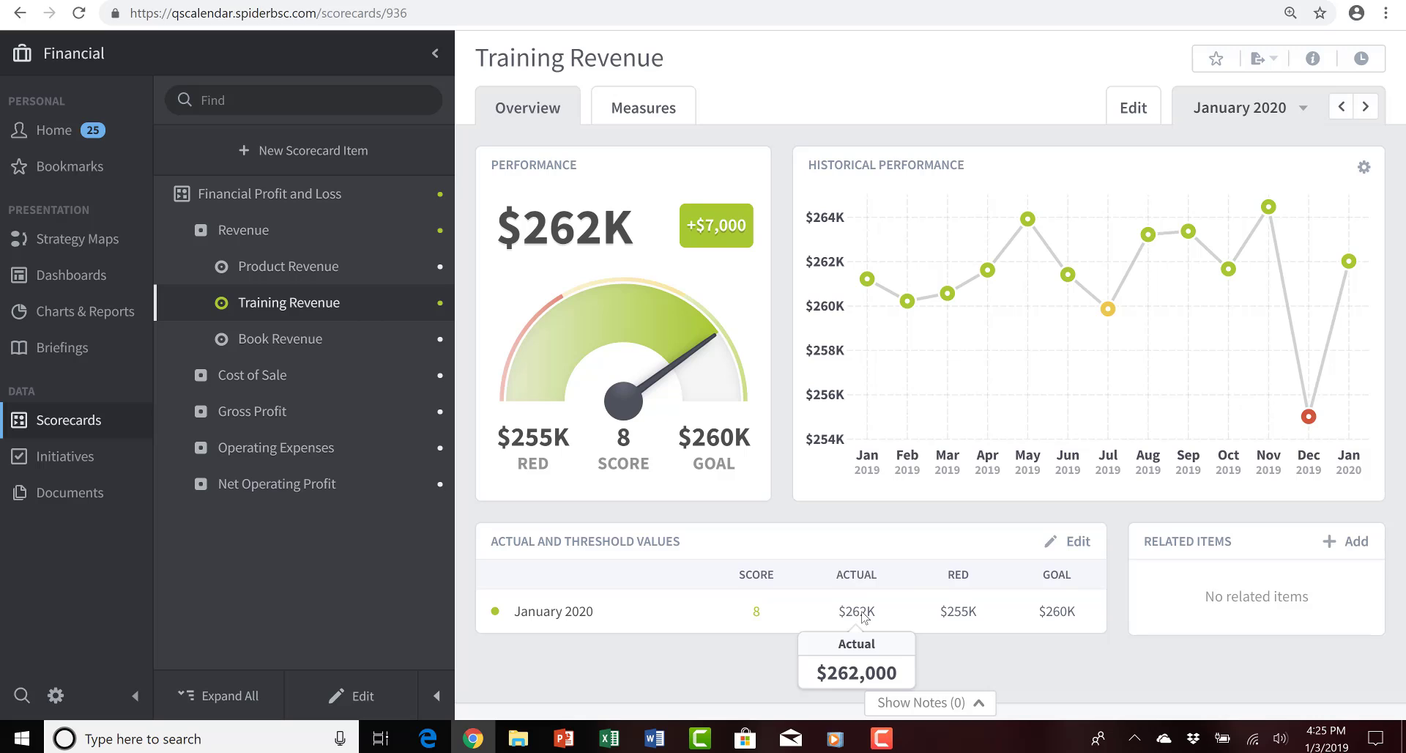